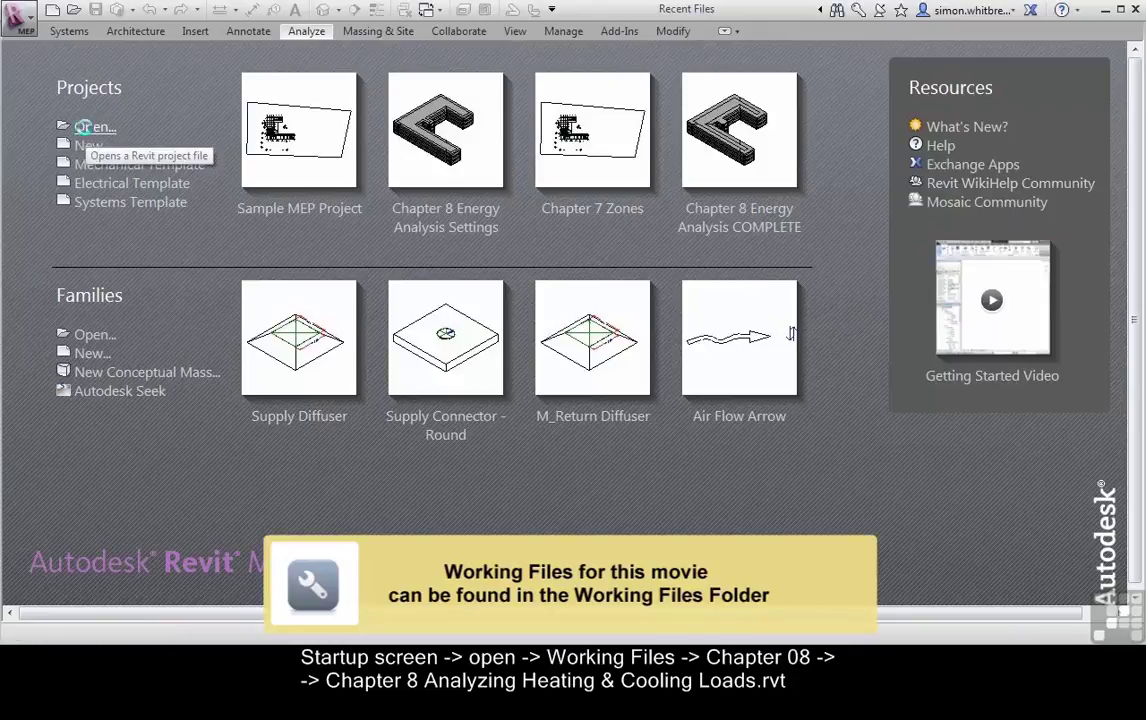
Open Chapter 8 Analyzing Heating & Cooling Loads.rvt from the Revit MEP 2013 Chapter 08 folder
click(90, 128)
click(242, 162)
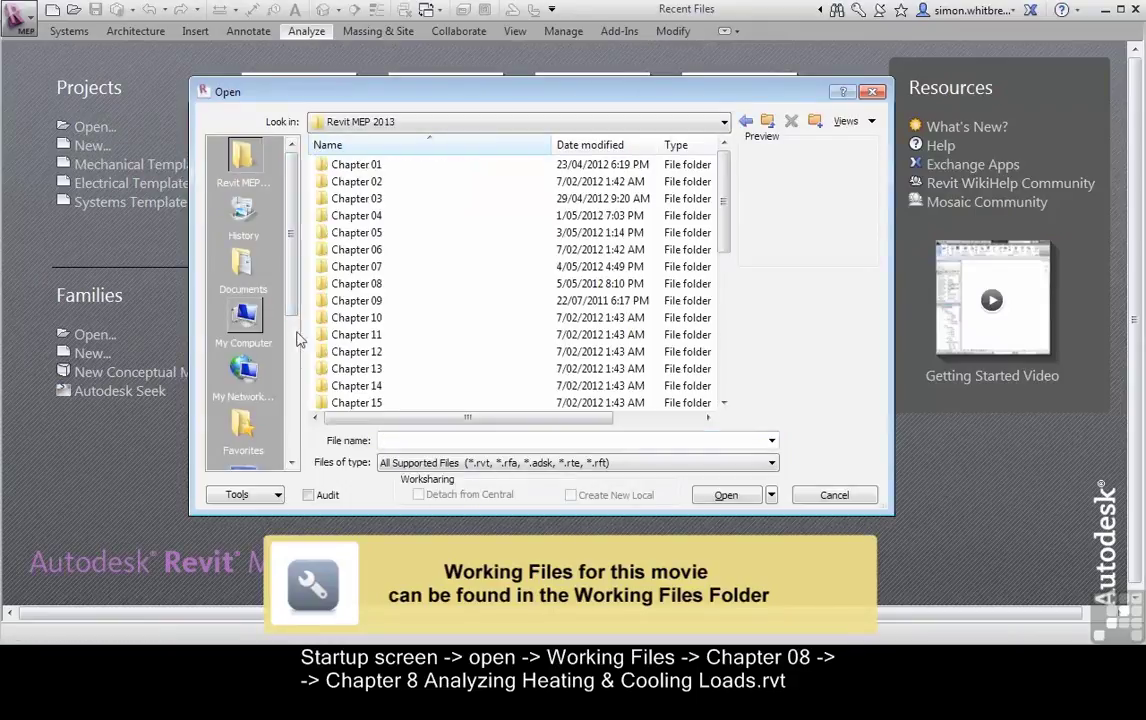
double_click(336, 285)
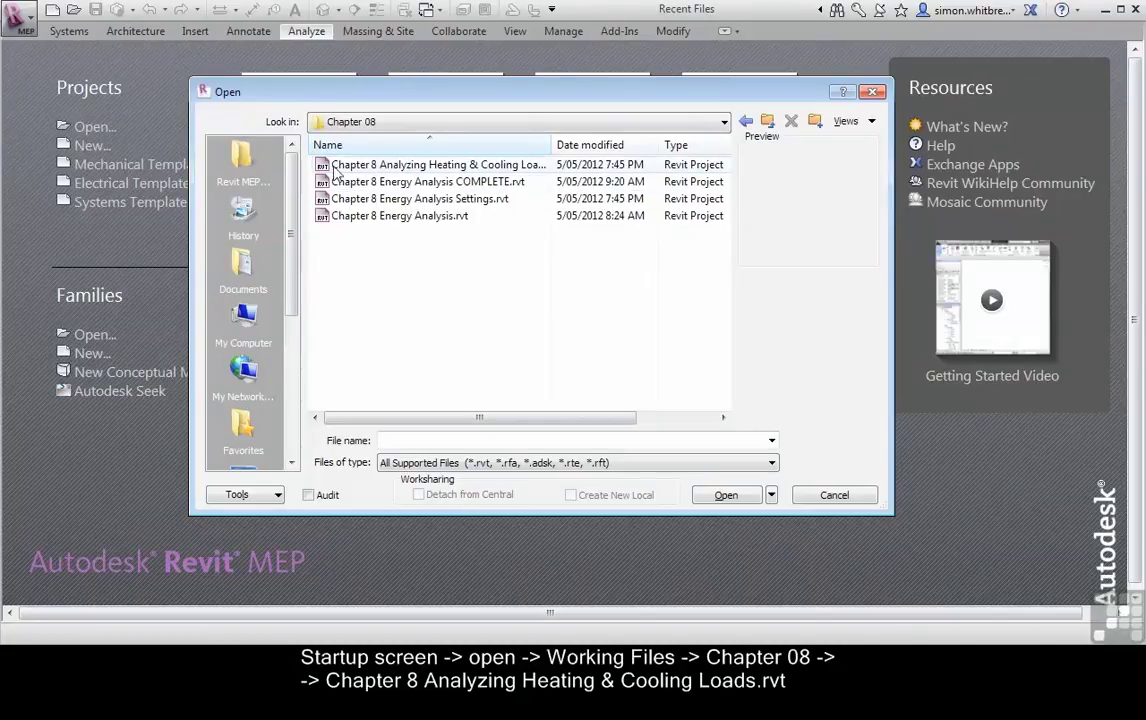
double_click(430, 167)
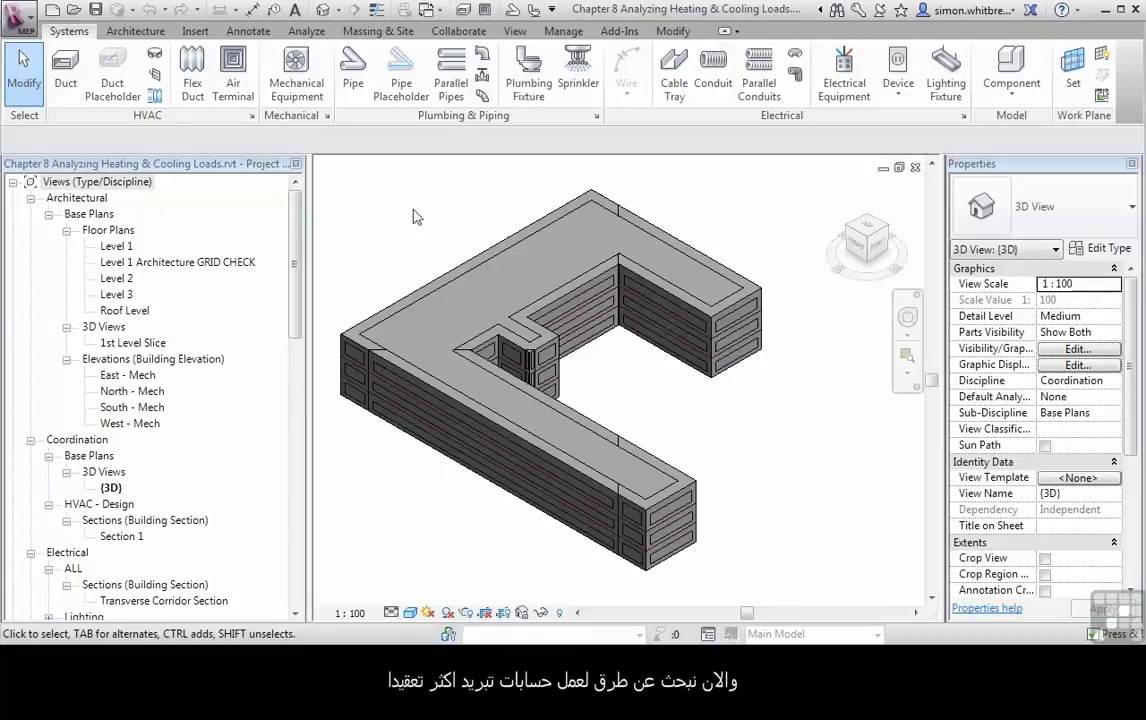
Open Analyze > Heating and Cooling Loads and enlarge the dialog to preview the green spaces
click(295, 33)
click(238, 82)
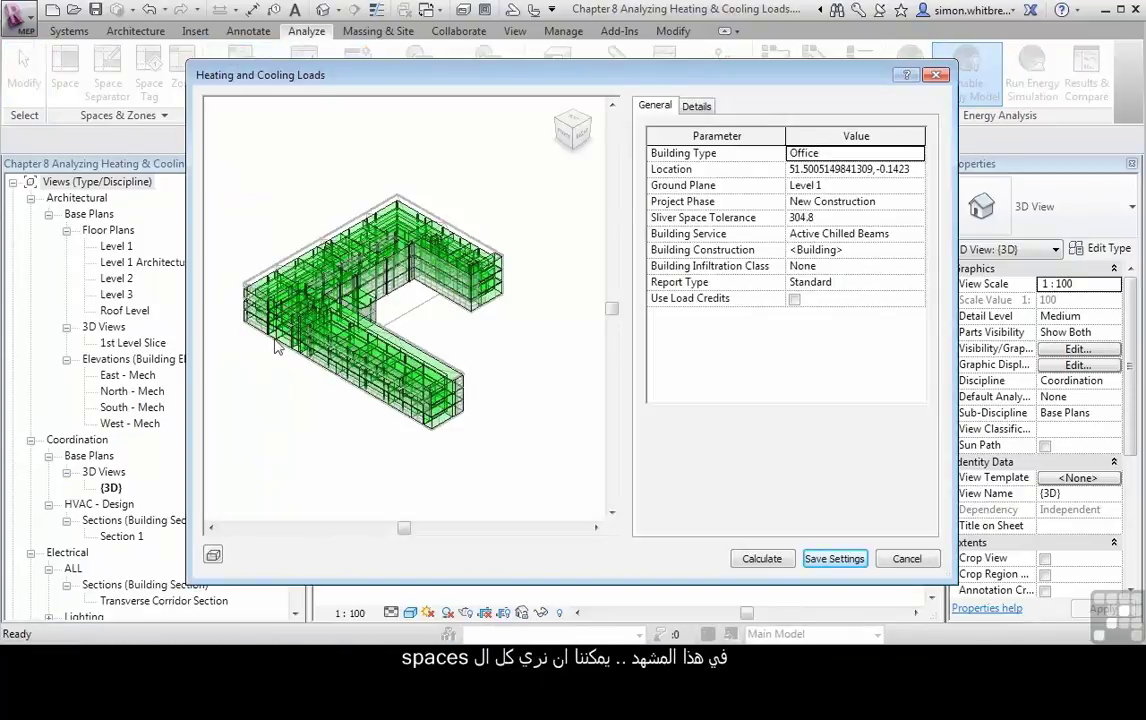
scroll(258, 315, up, 4)
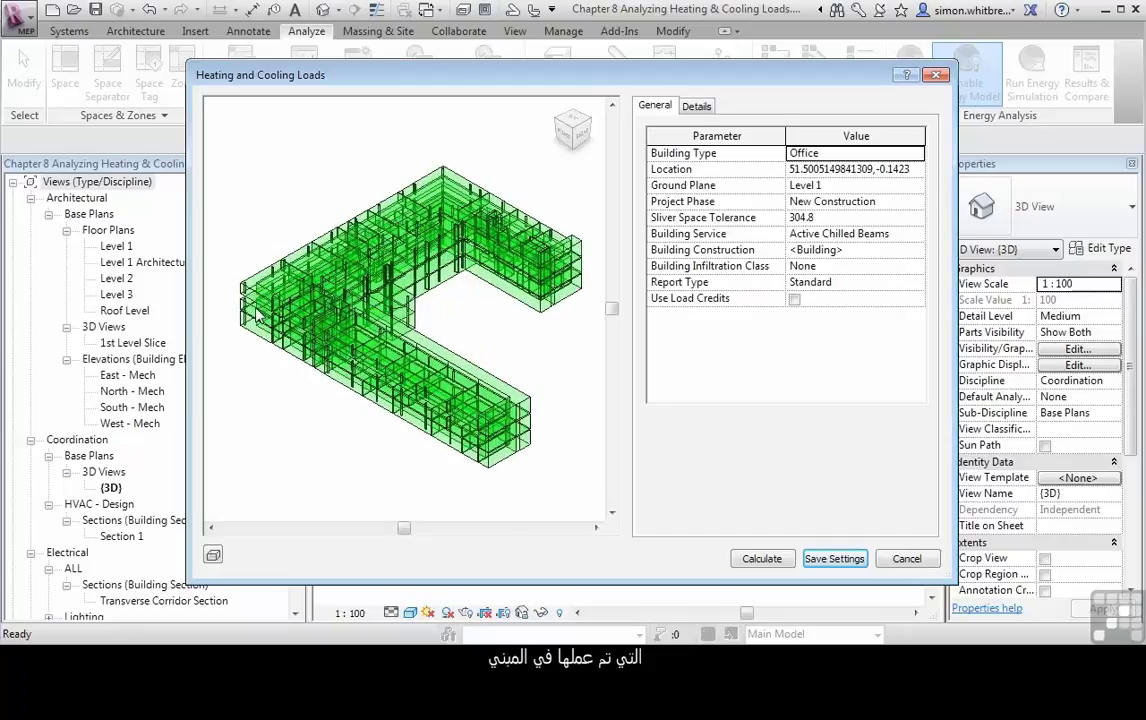
scroll(259, 316, up, 1)
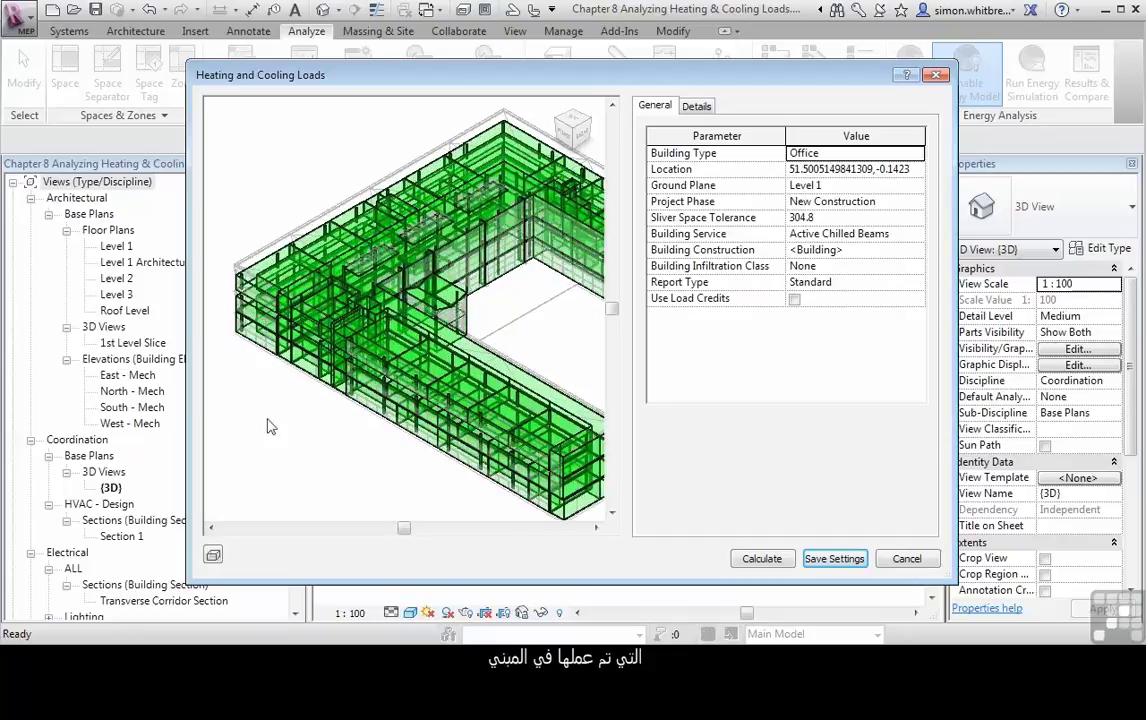
drag(181, 55, 10, 10)
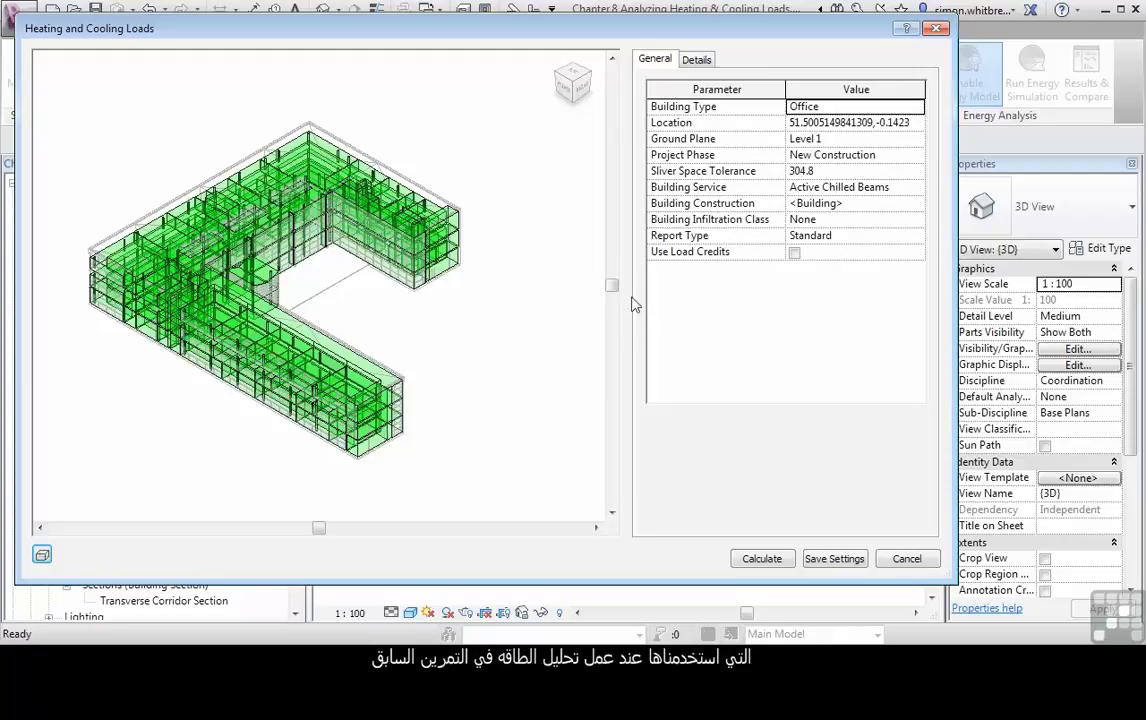
click(914, 203)
click(916, 203)
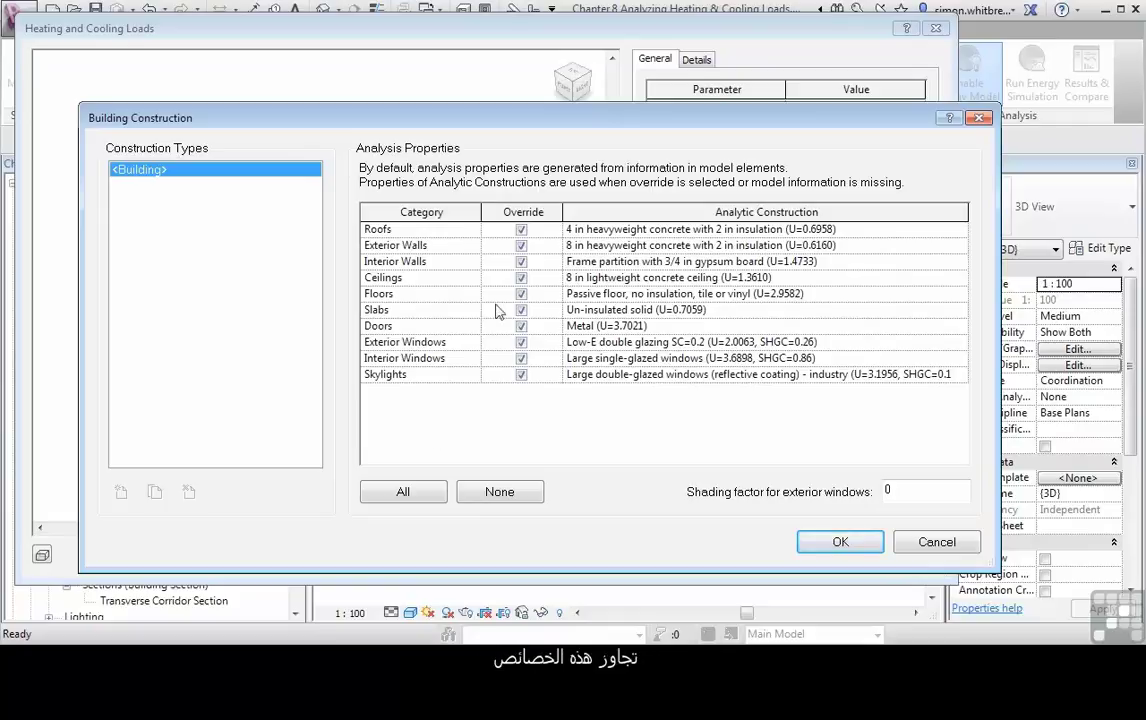
click(866, 241)
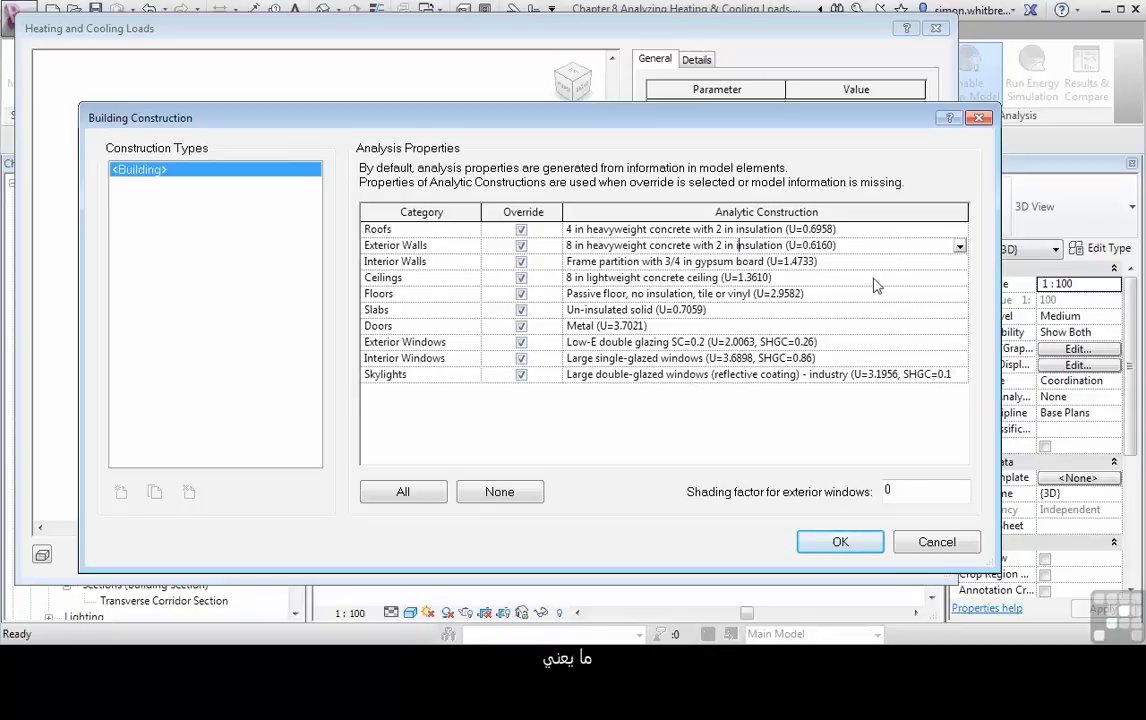
click(520, 229)
click(520, 245)
click(520, 261)
click(521, 277)
click(521, 293)
click(521, 309)
click(521, 325)
click(521, 341)
click(521, 357)
click(521, 374)
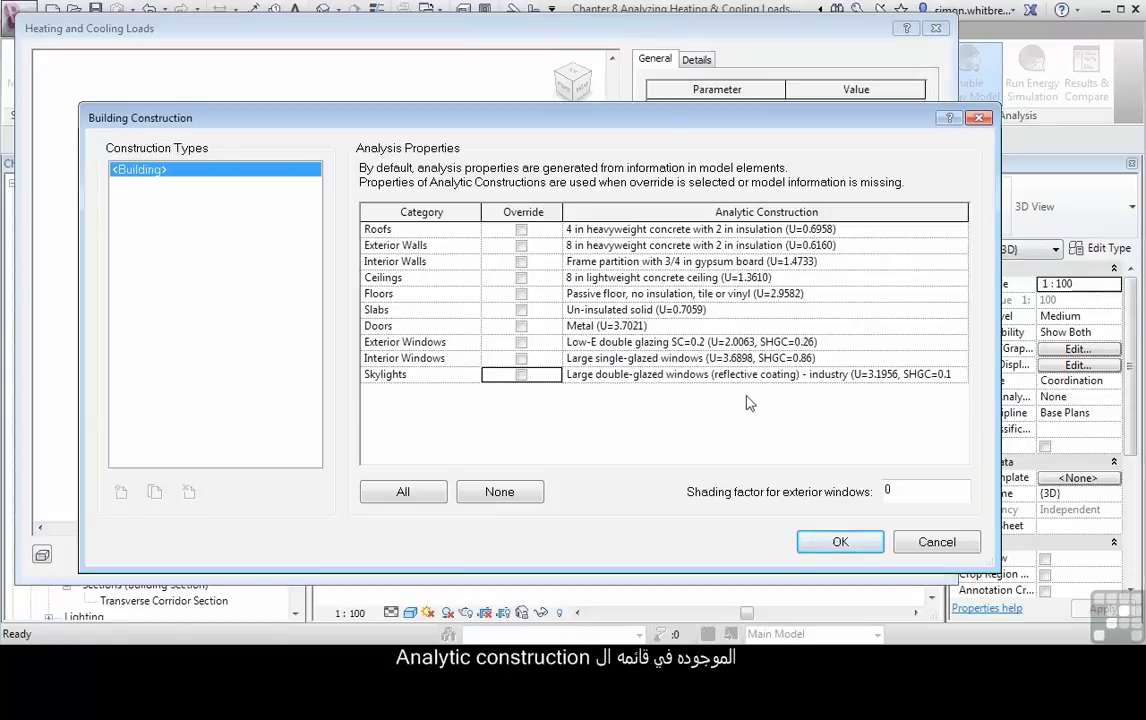
click(521, 374)
click(521, 358)
click(521, 342)
click(521, 326)
click(521, 310)
click(521, 294)
click(521, 278)
click(521, 262)
click(521, 245)
click(521, 229)
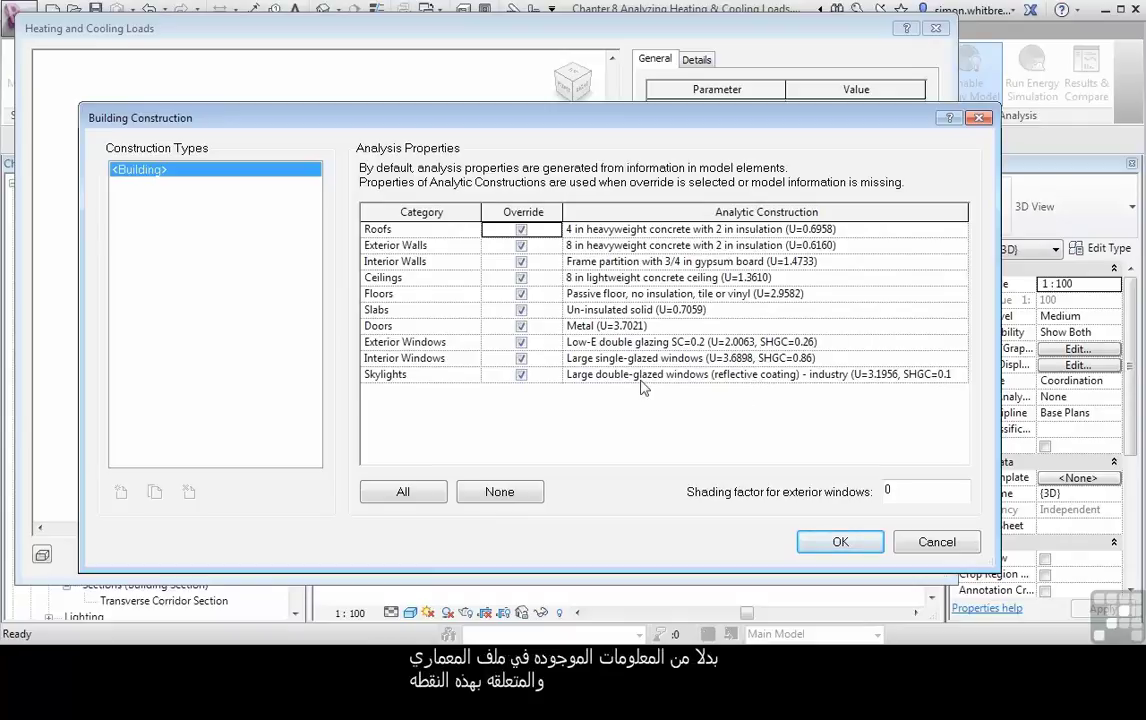
Keep Infiltration Class None and Report Type Standard, enable Use Load Credits, then view Details
click(937, 542)
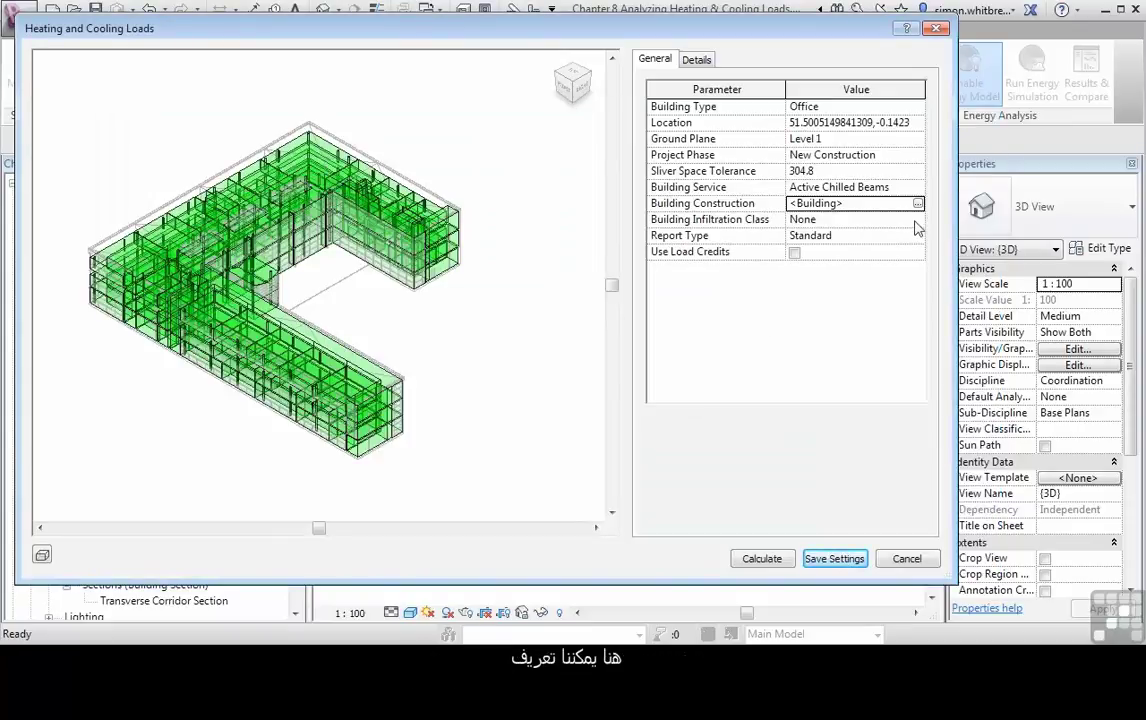
click(913, 220)
click(917, 221)
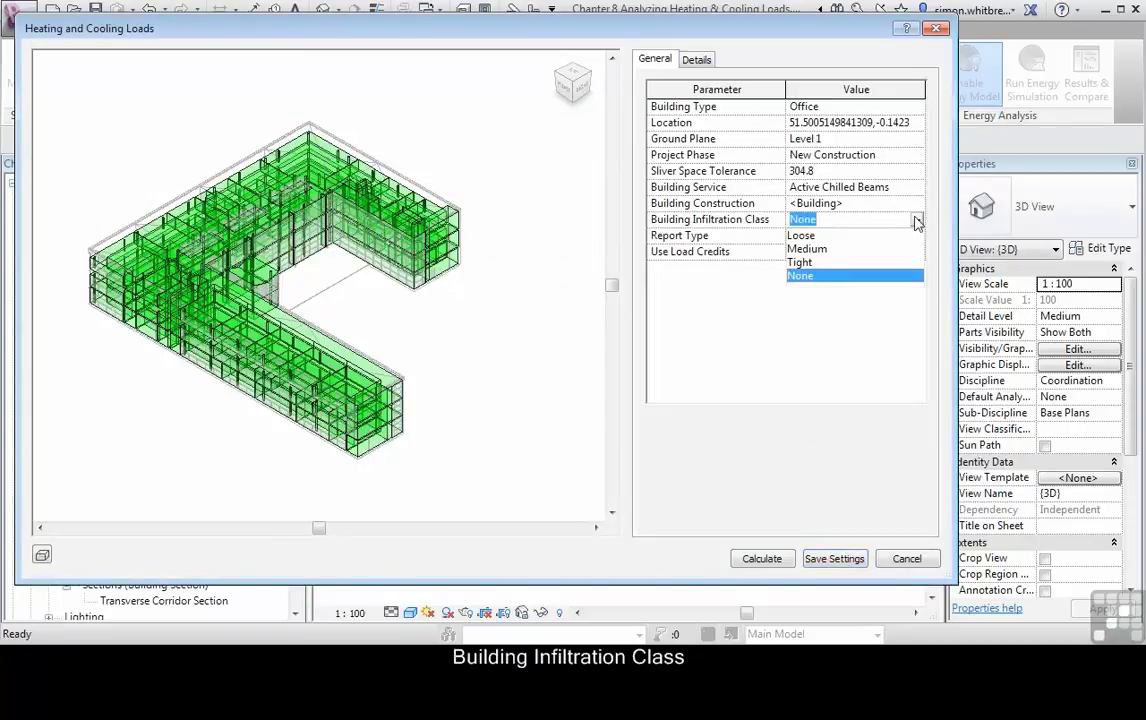
click(916, 222)
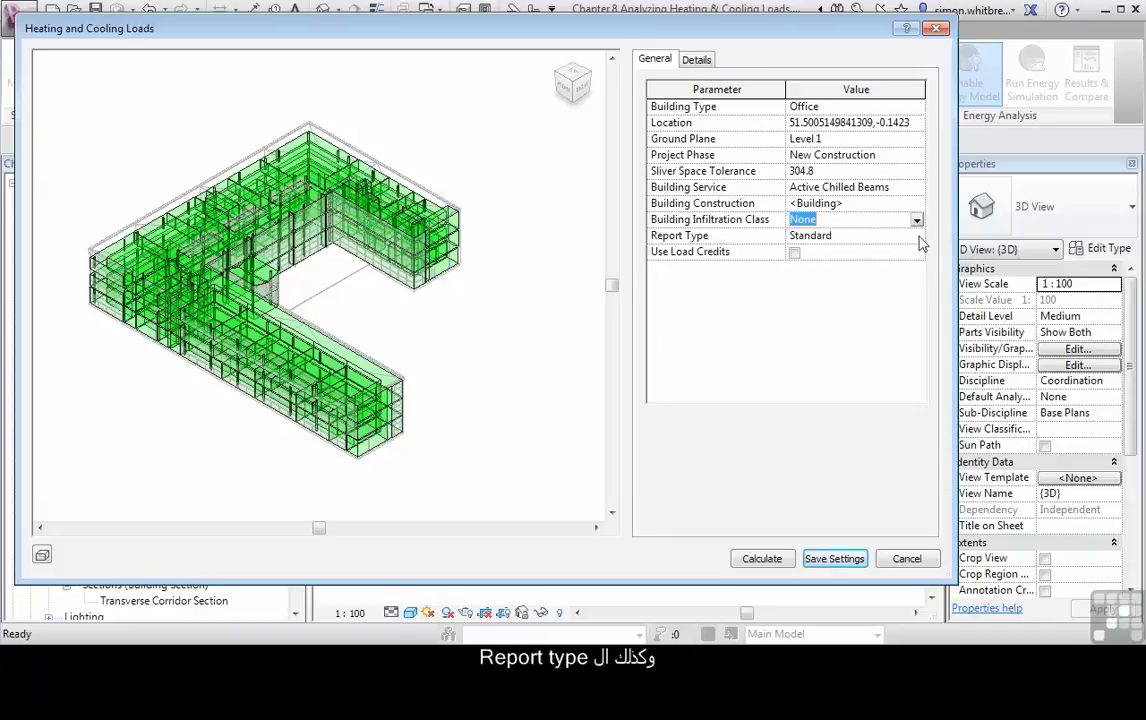
click(918, 236)
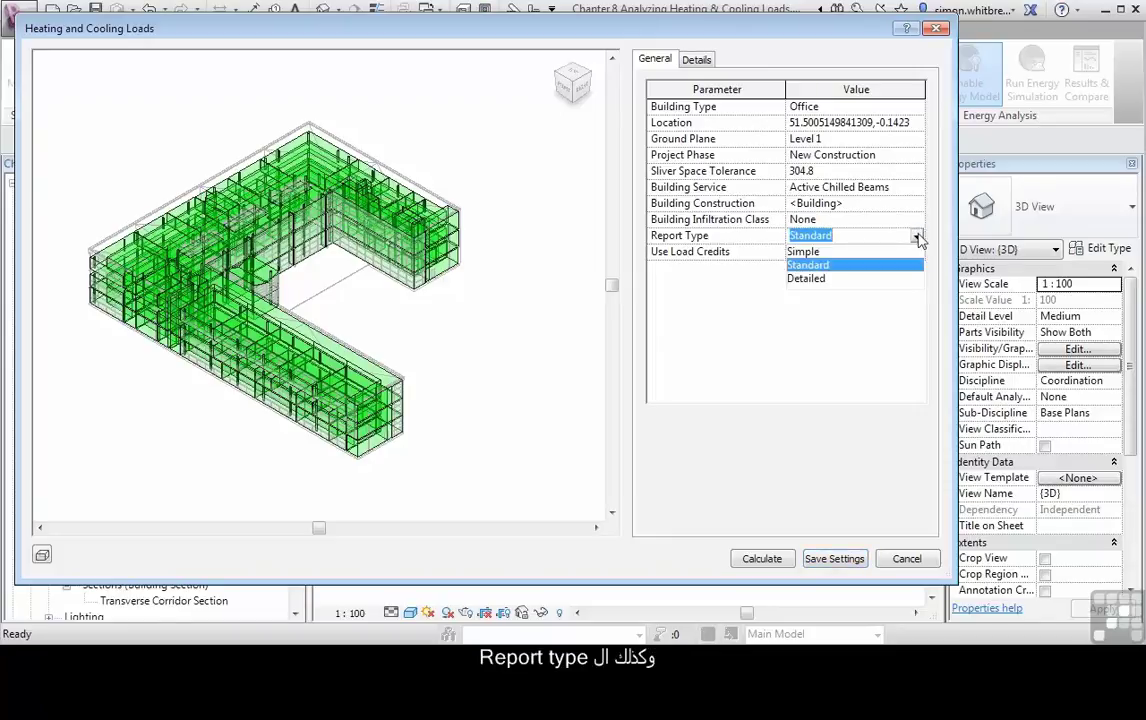
click(918, 236)
click(793, 253)
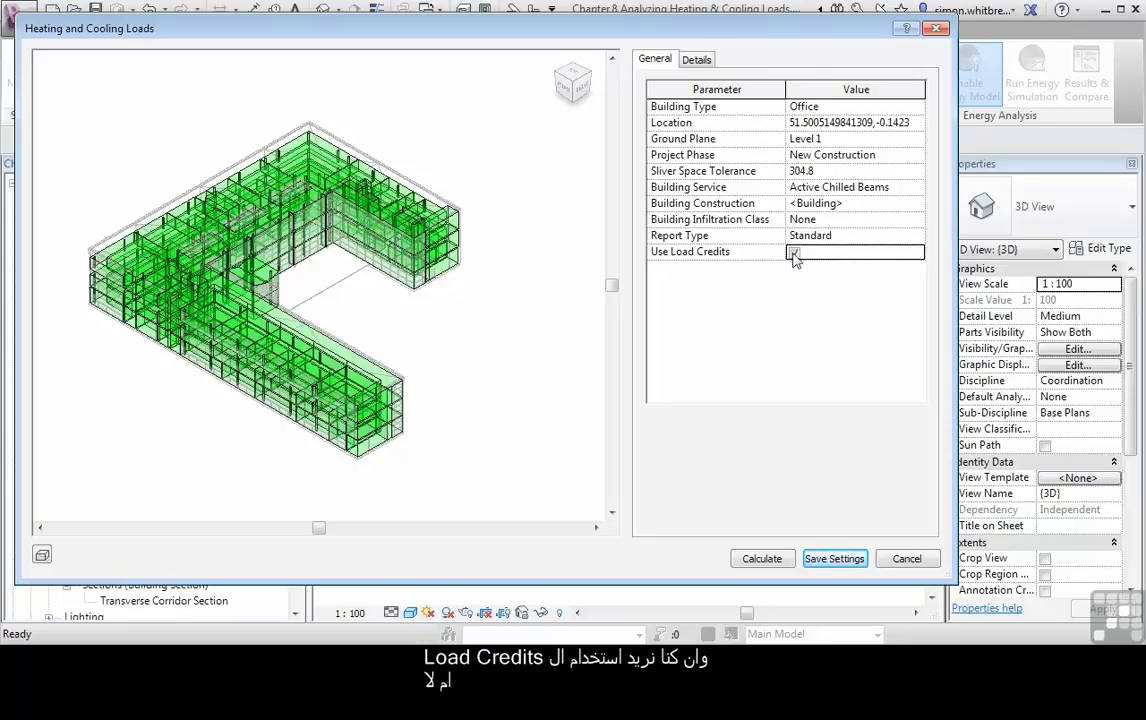
click(697, 60)
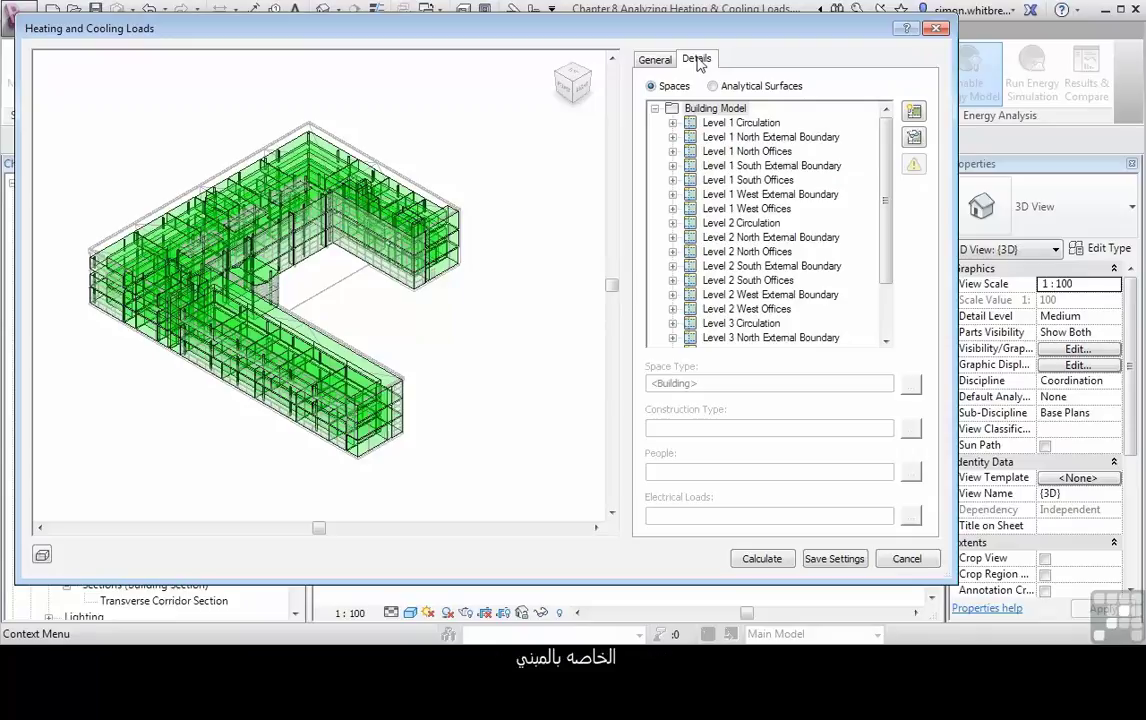
Expand Level 1 Circulation and isolate zones one by one, ending on Level 1 North Offices
click(672, 123)
click(716, 123)
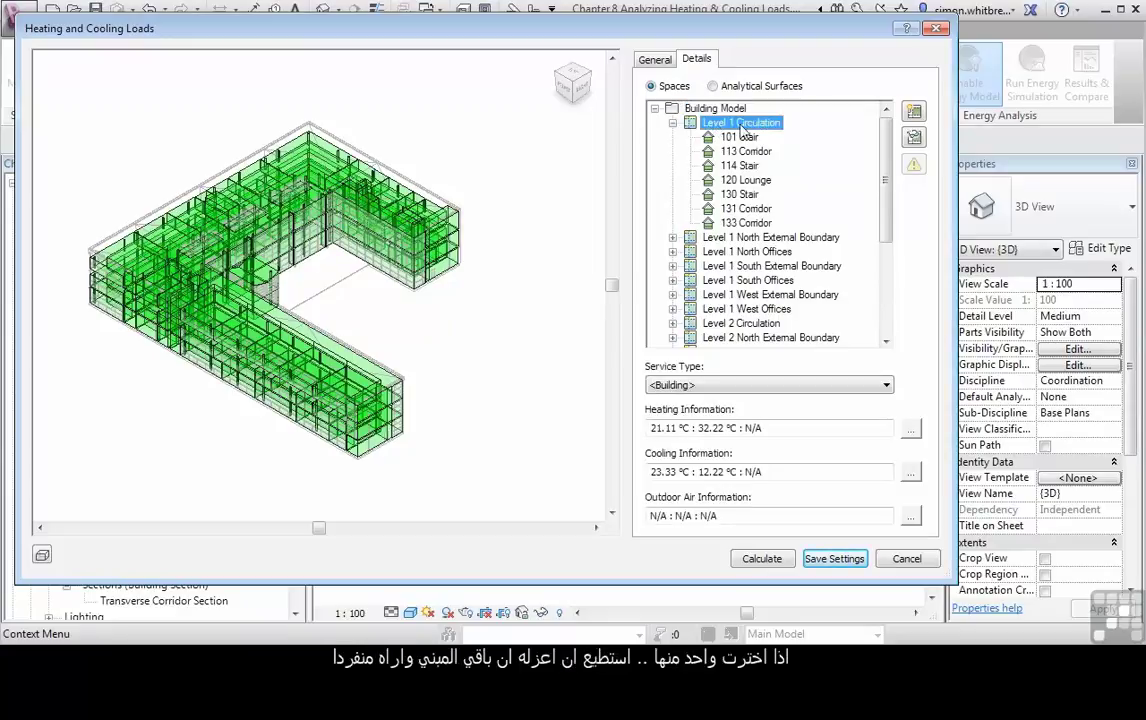
click(914, 140)
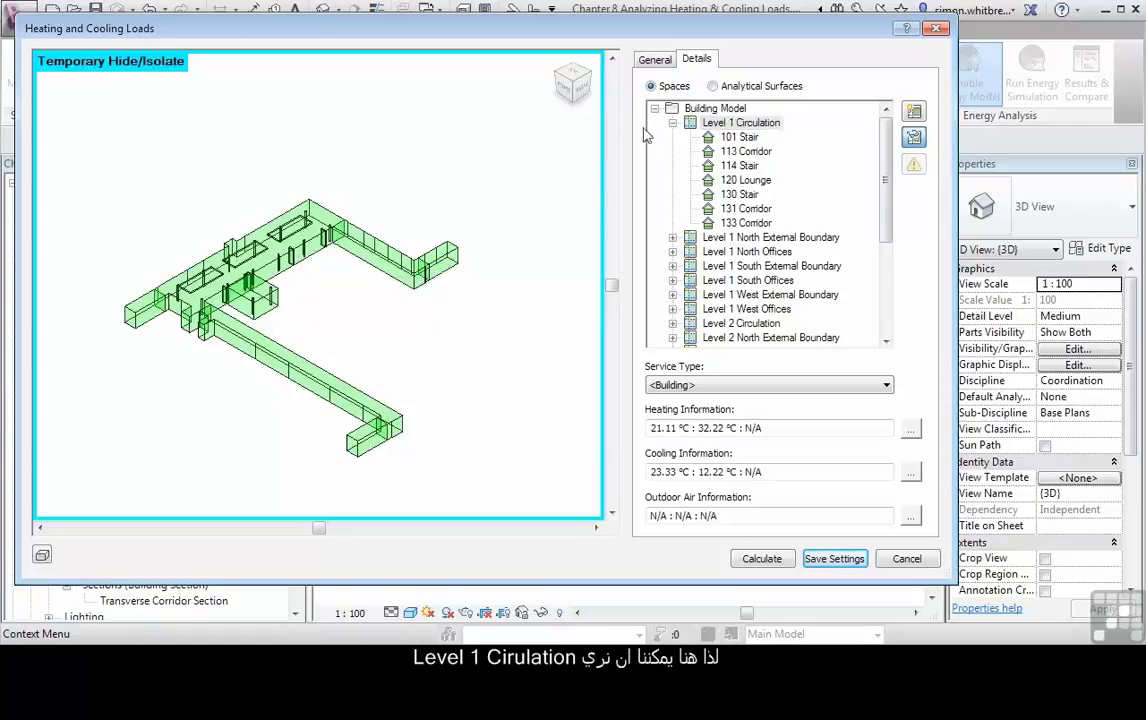
click(727, 239)
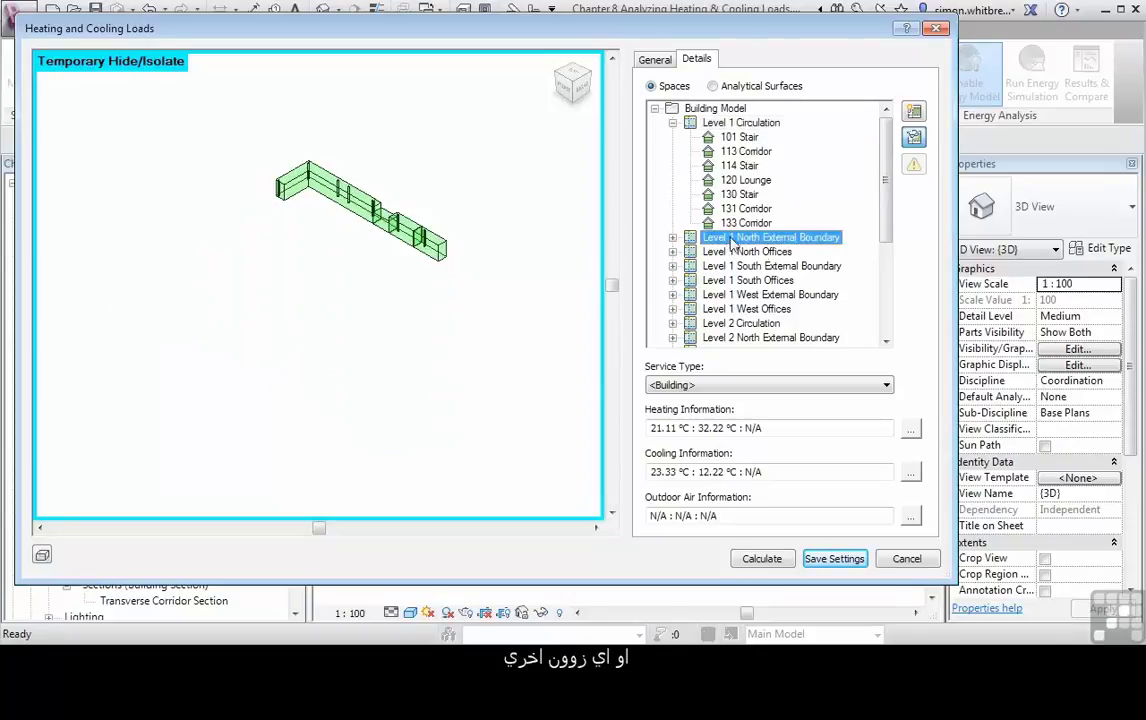
click(713, 253)
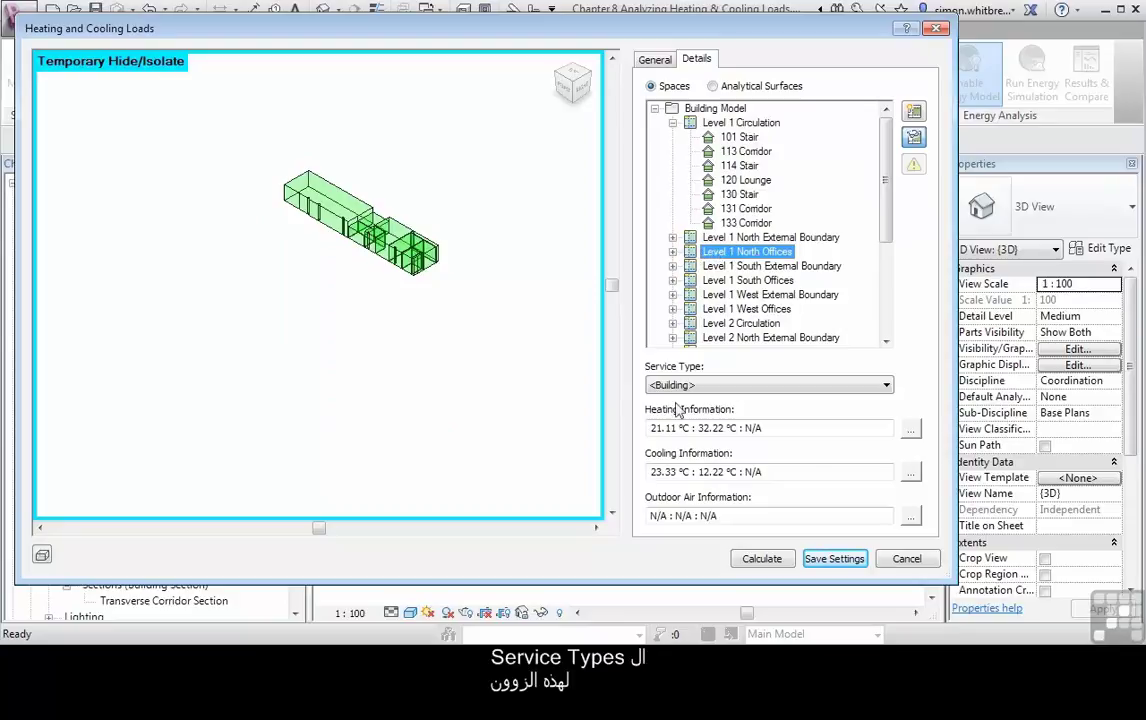
click(724, 387)
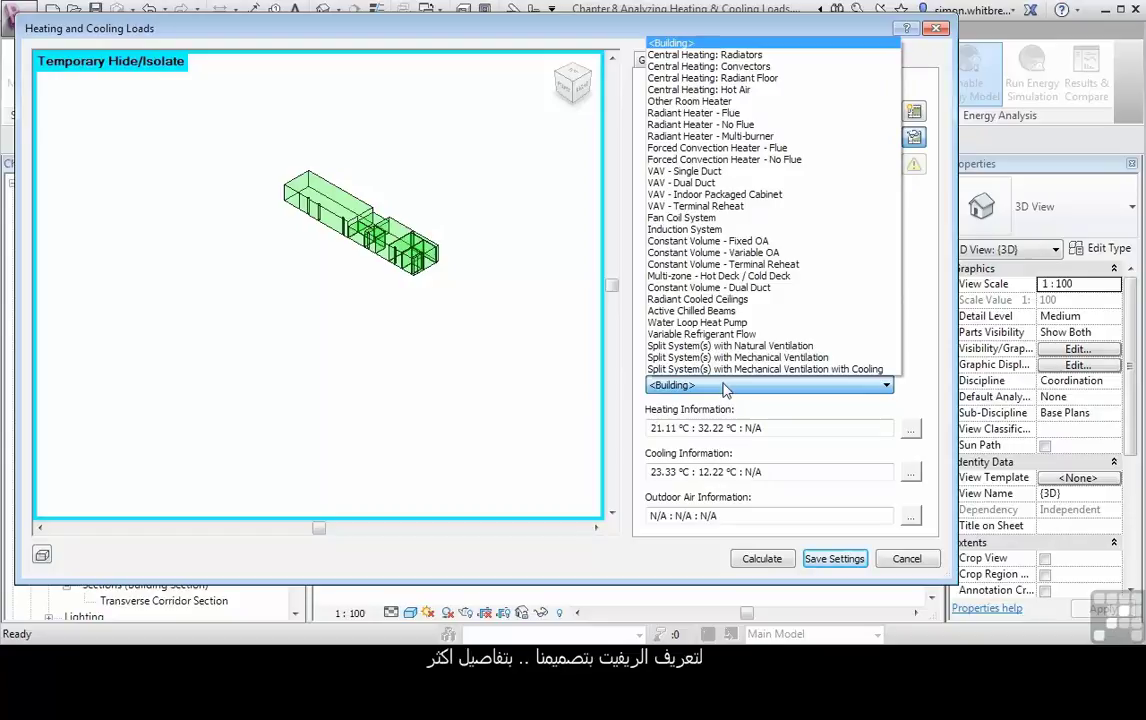
click(692, 217)
double_click(691, 254)
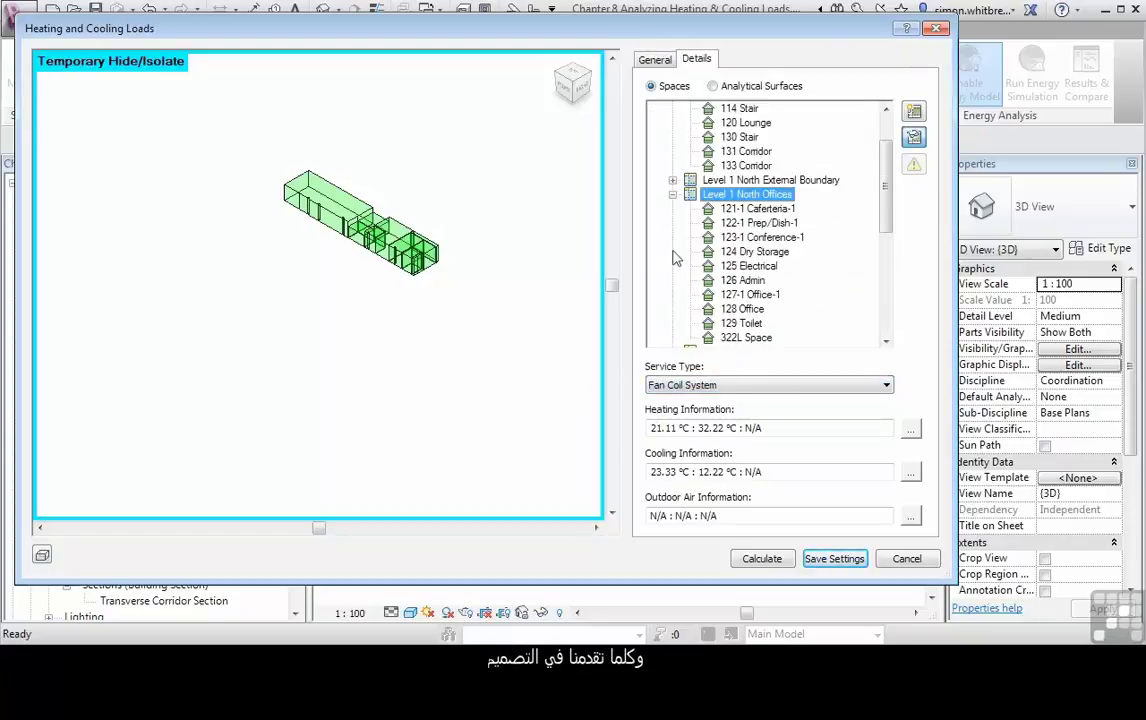
click(732, 210)
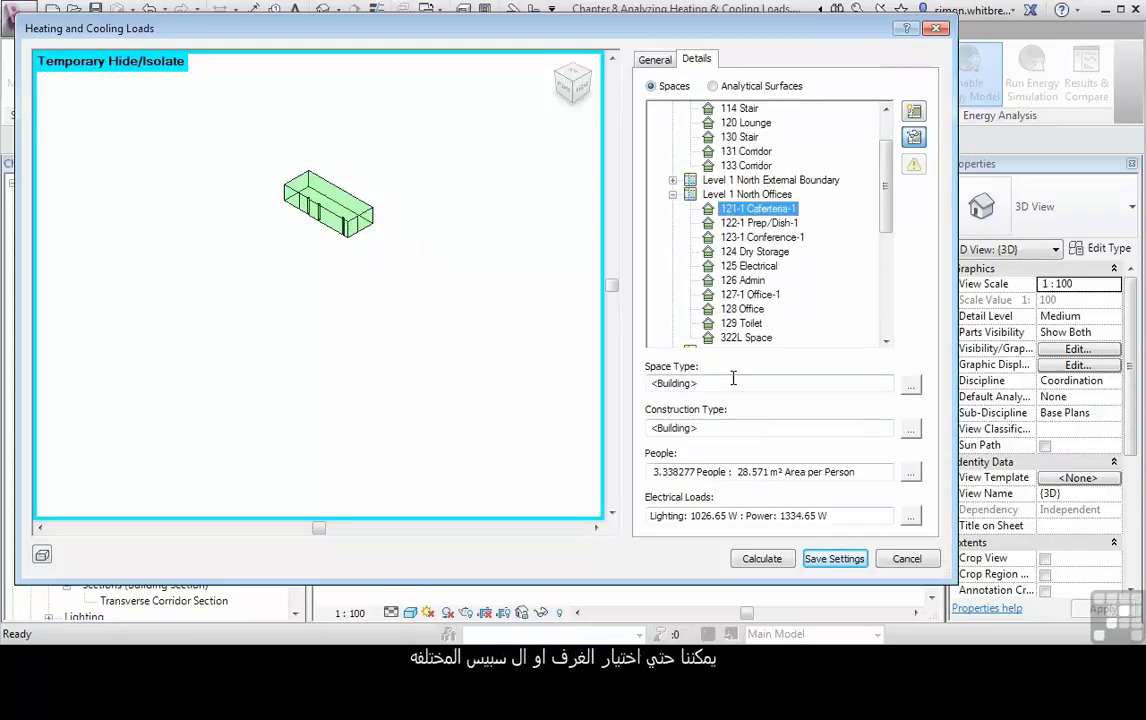
click(910, 385)
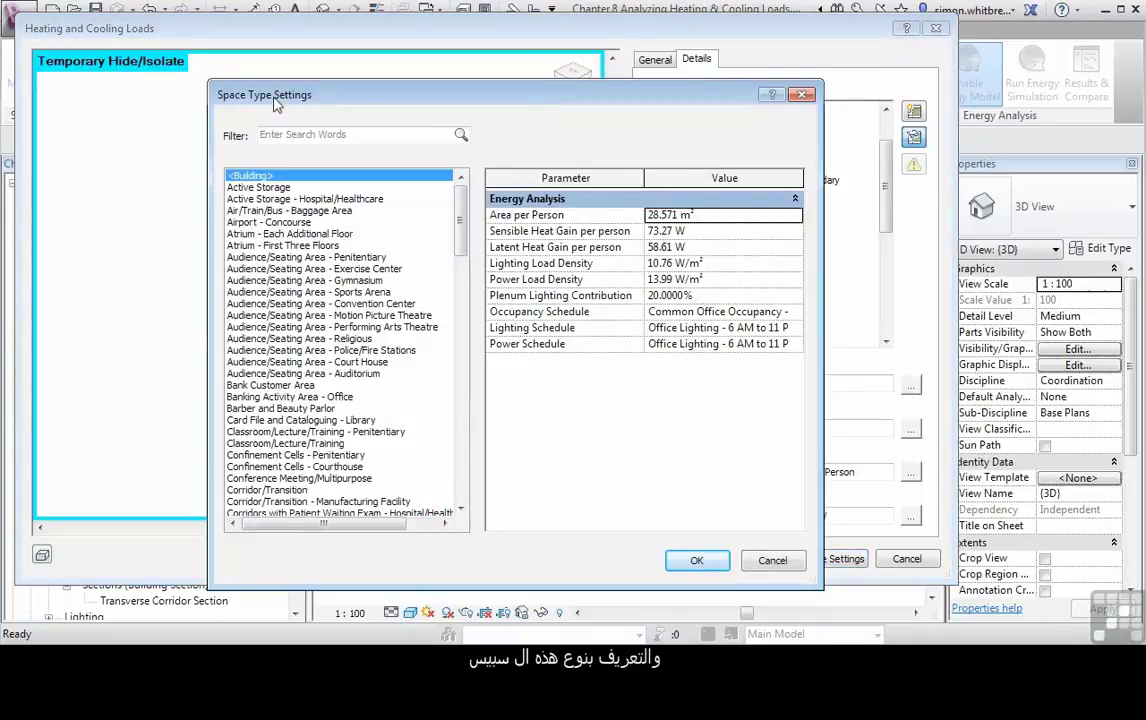
drag(275, 99, 268, 74)
drag(454, 215, 455, 272)
click(240, 290)
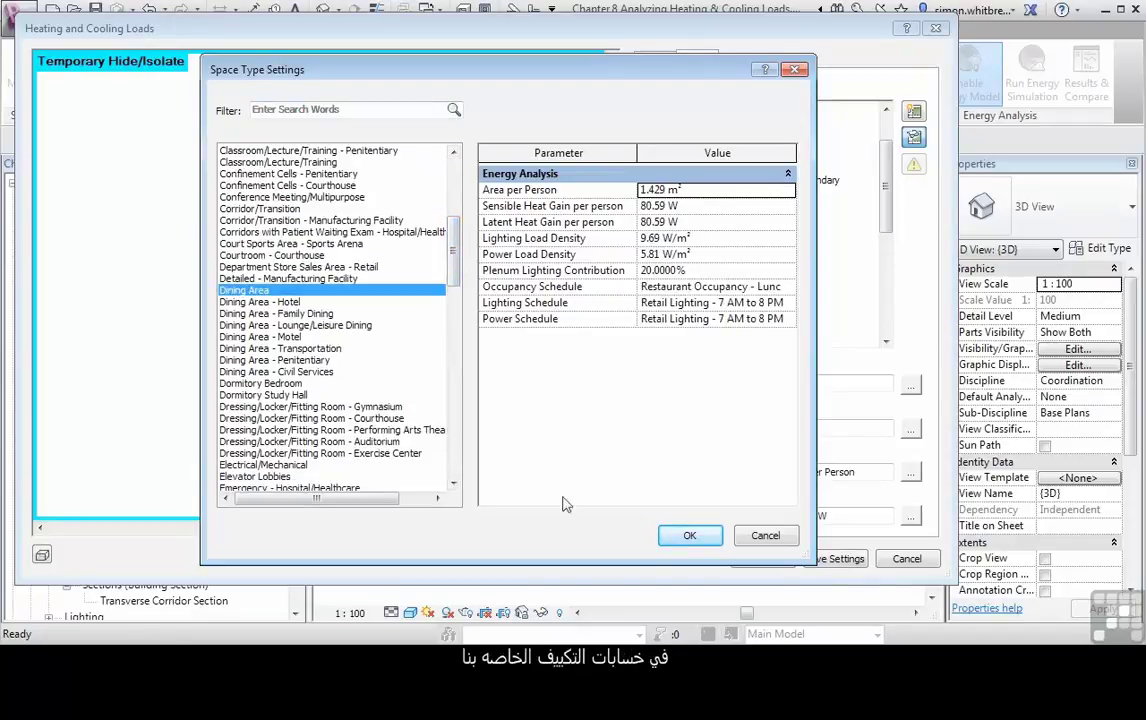
click(692, 537)
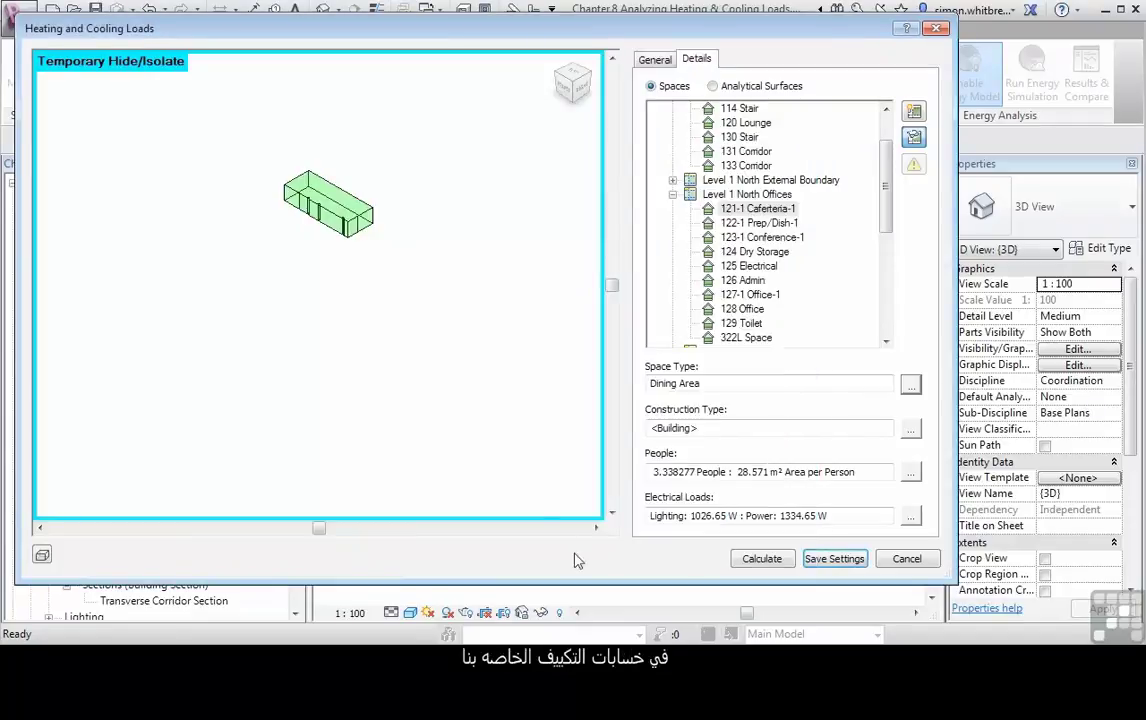
click(910, 430)
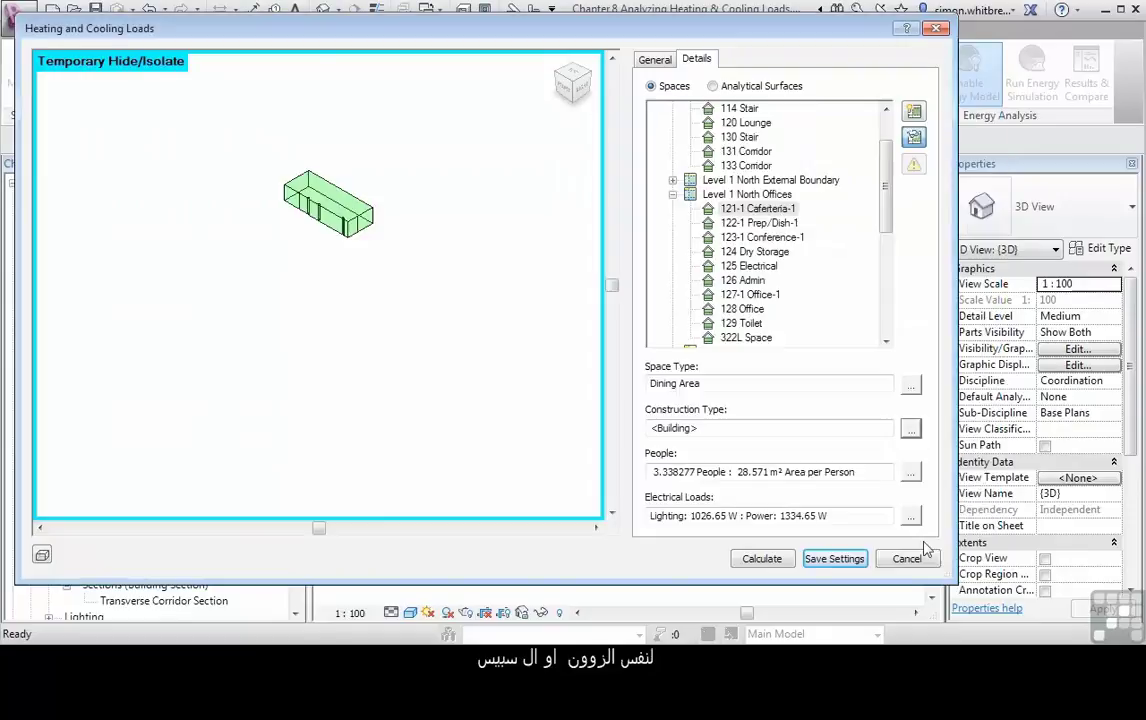
click(911, 473)
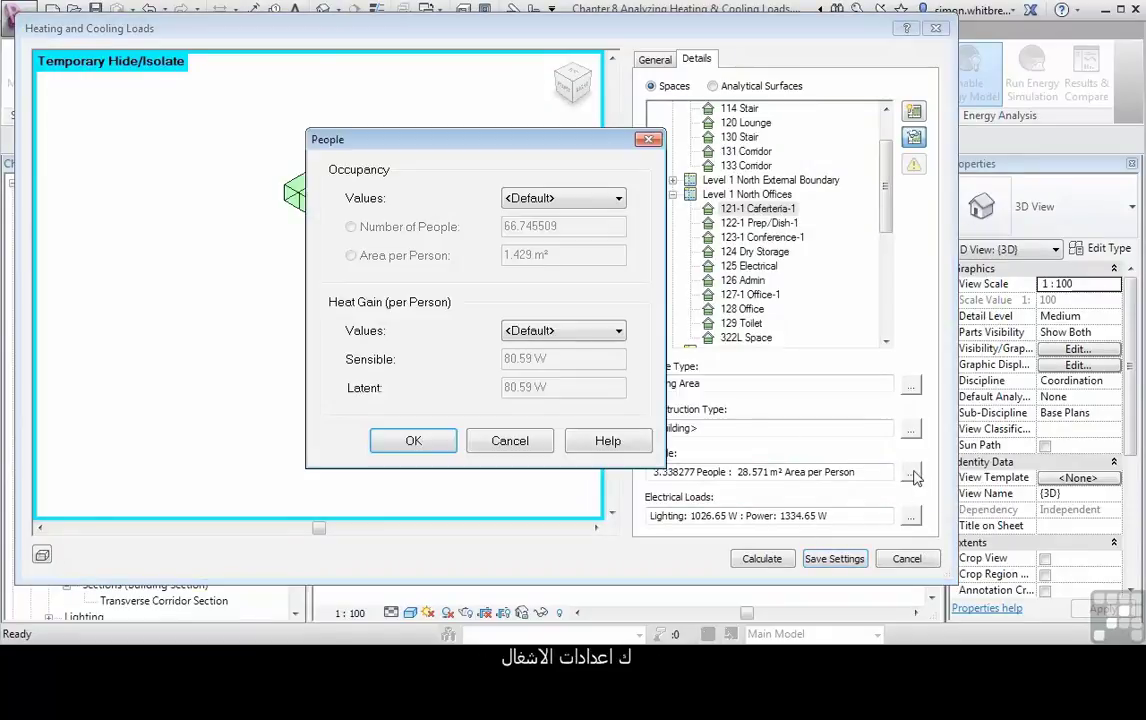
click(495, 441)
click(910, 516)
click(495, 470)
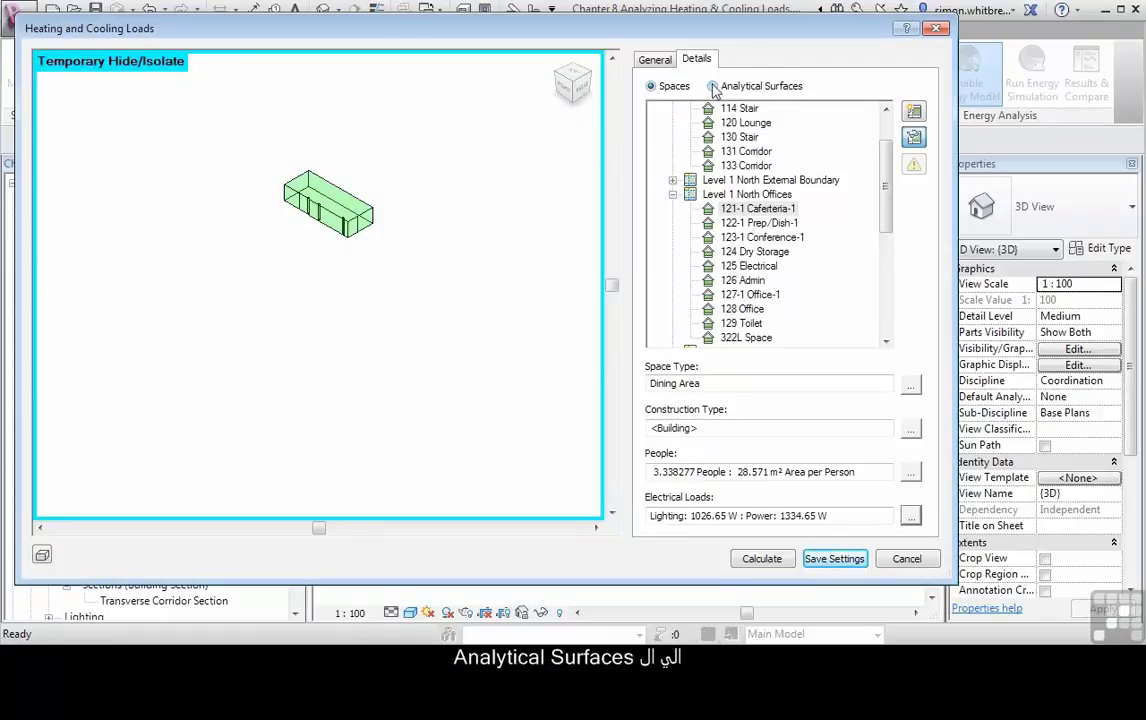
Switch the preview to Analytical Surfaces and expand 121-1 Caferteria-1 into its surface groups
scroll(325, 202, up, 5)
middle_drag(343, 270, 345, 276)
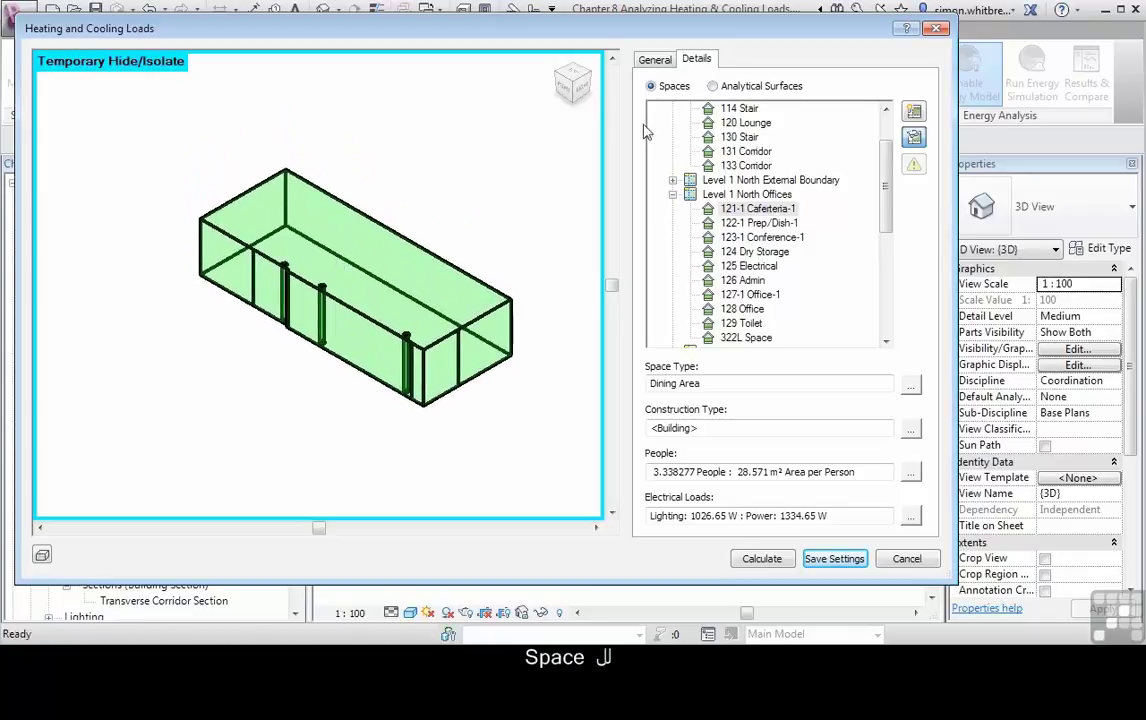
click(714, 88)
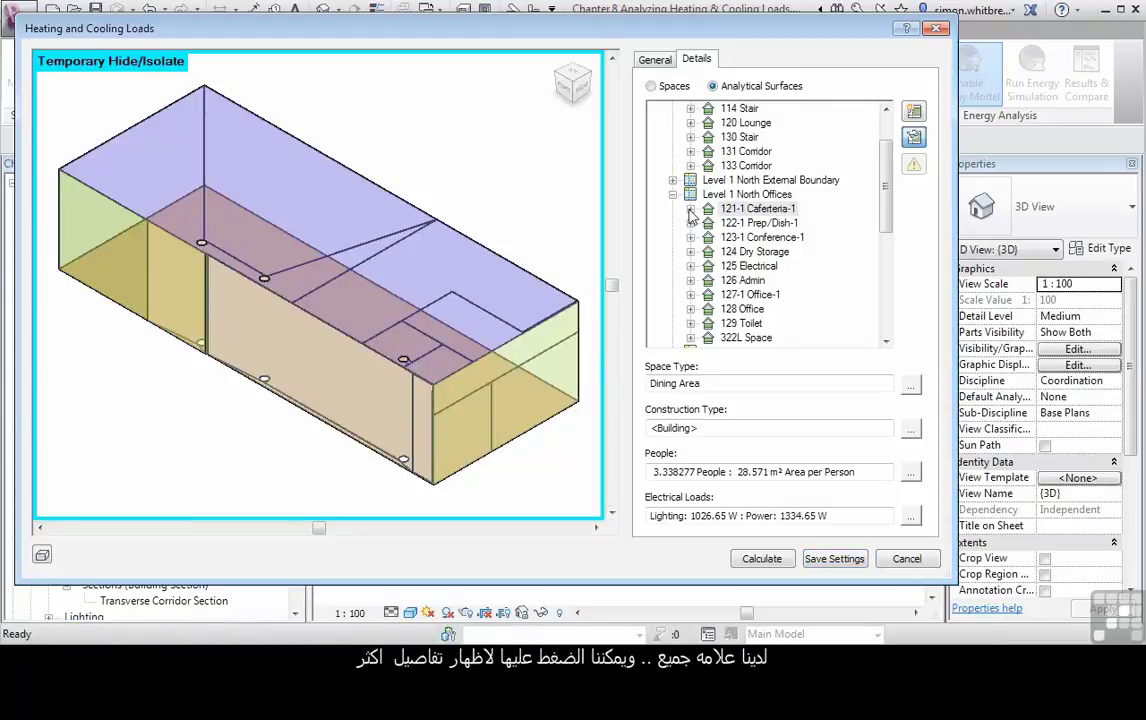
click(690, 209)
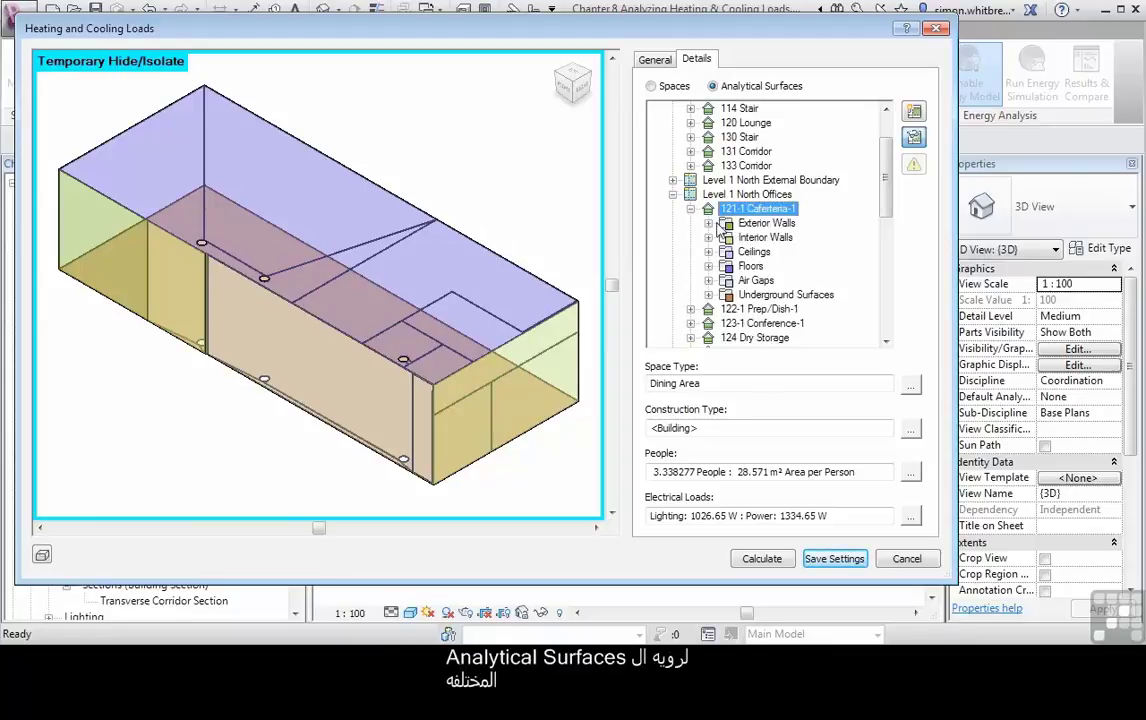
Isolate the Cafeteria's exterior wall, three interior walls and ceiling surface one at a time
click(708, 224)
click(766, 238)
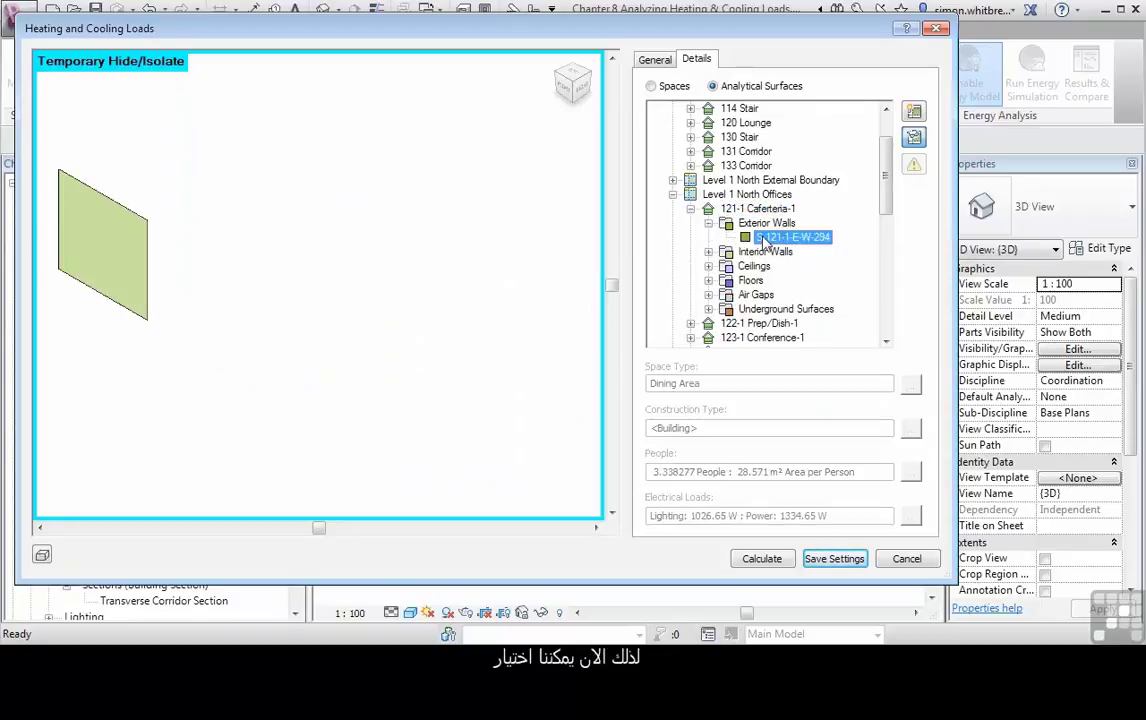
click(708, 252)
click(775, 238)
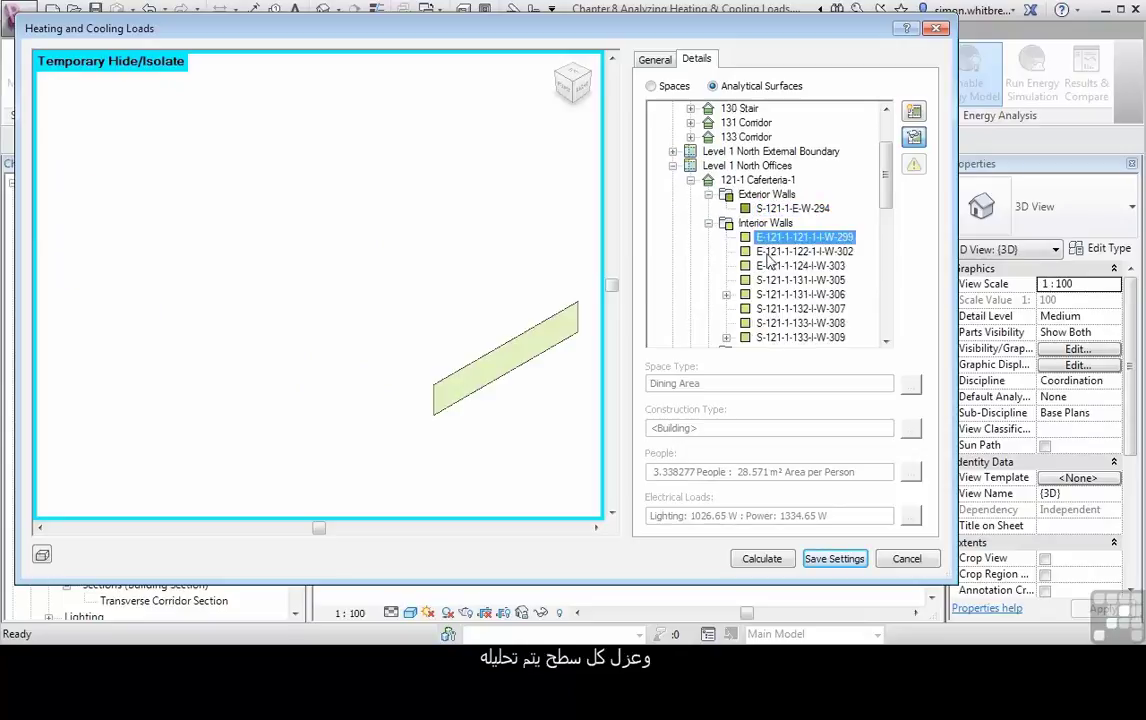
click(768, 253)
click(769, 266)
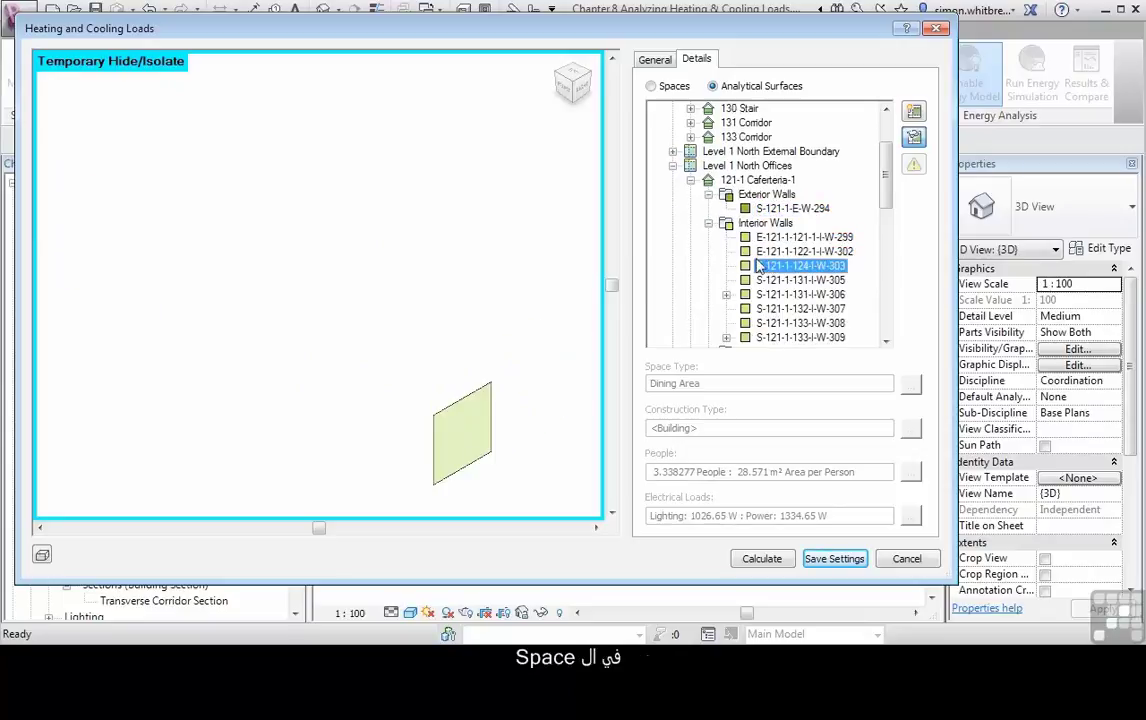
scroll(758, 266, down, 3)
click(708, 251)
click(770, 266)
Expand Floors and multi-select surfaces F-310 through F-316 to isolate them together
click(708, 280)
click(770, 252)
click(775, 266)
ctrl+click(775, 251)
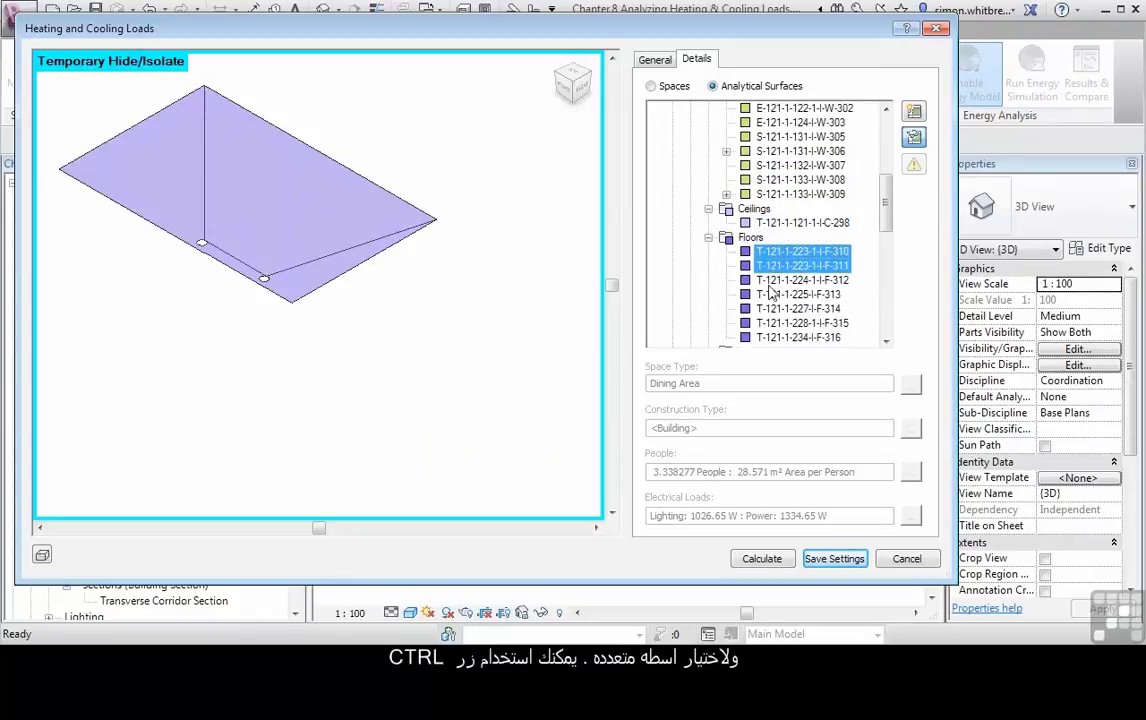
ctrl+click(771, 281)
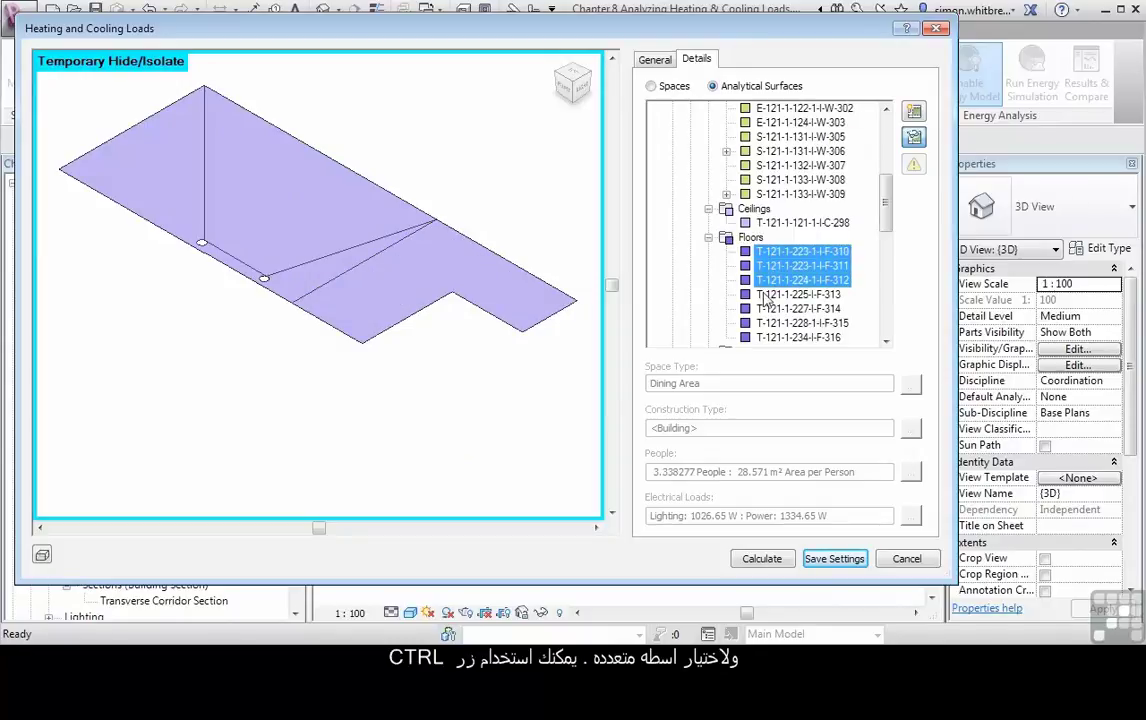
ctrl+click(766, 296)
ctrl+click(770, 309)
ctrl+click(771, 323)
ctrl+click(772, 338)
scroll(772, 340, down, 6)
scroll(772, 342, down, 1)
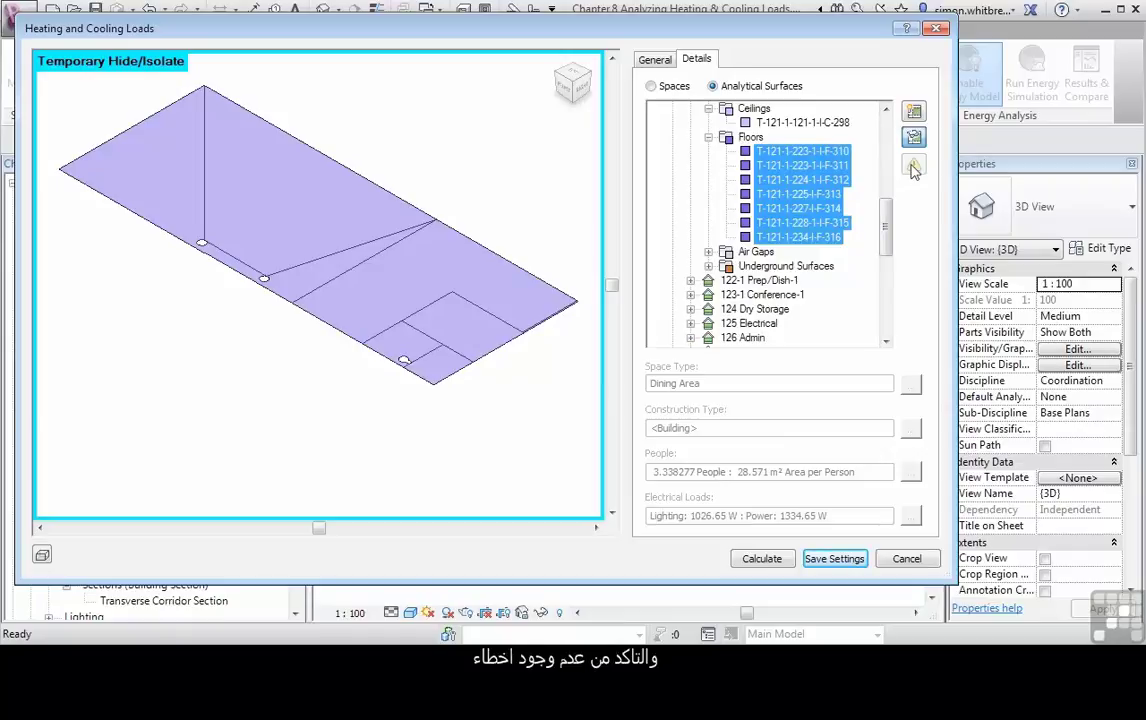
Save the loads settings, reopen Heating and Cooling Loads, and calculate (308,070 W peak cooling)
click(834, 558)
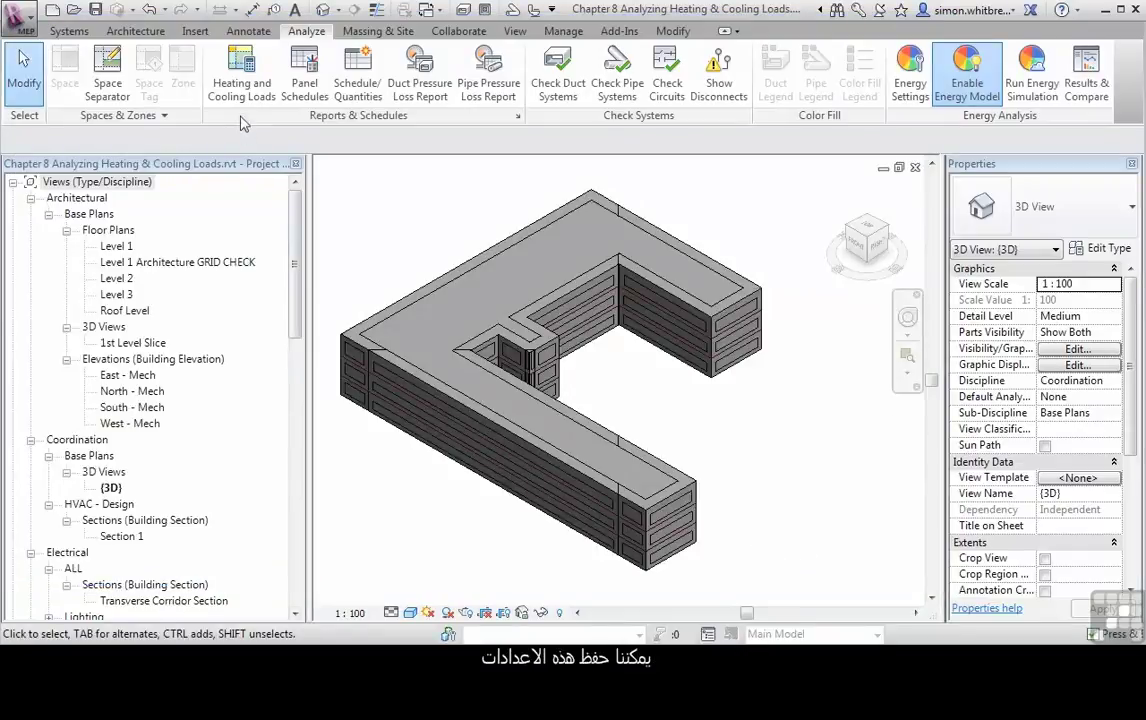
click(237, 88)
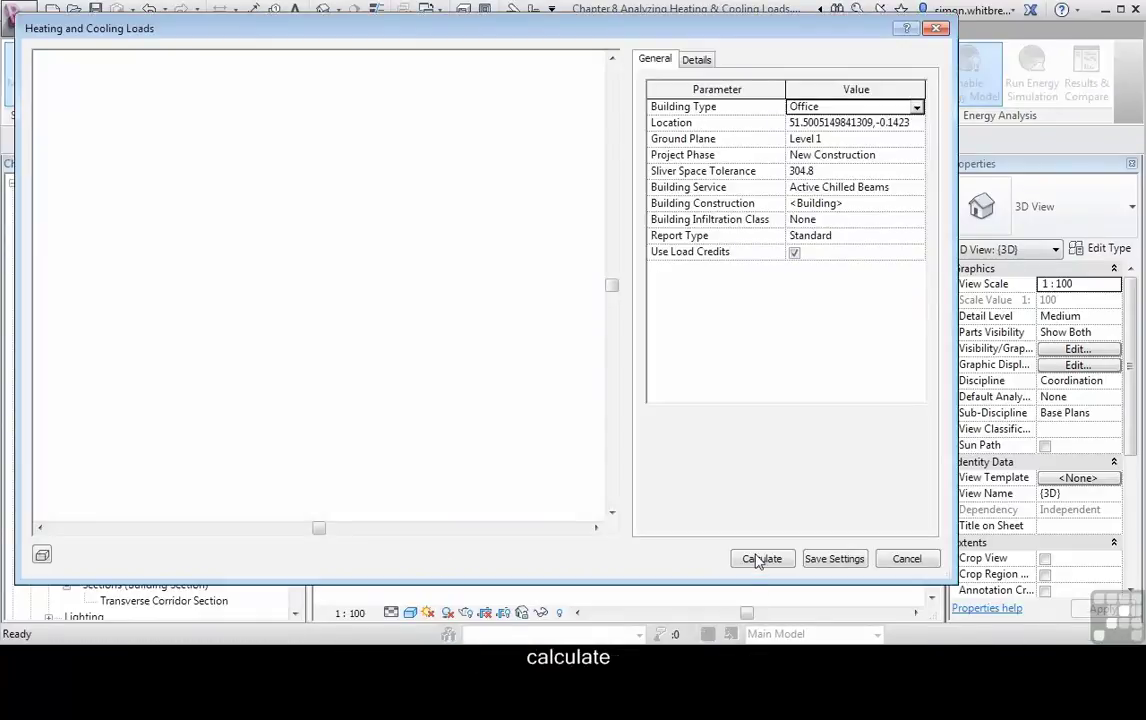
click(760, 560)
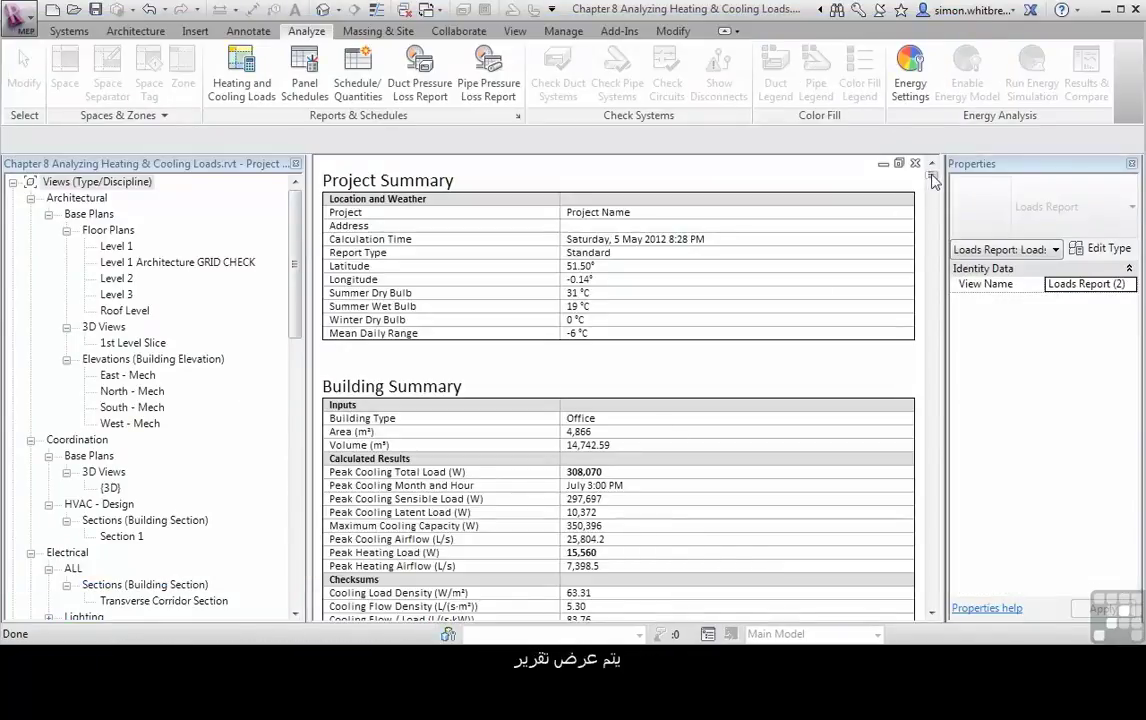
Expand Reports > Loads Reports and scroll Loads Report (2) to the Level 1 South Offices table
drag(294, 241, 290, 500)
click(15, 380)
click(13, 376)
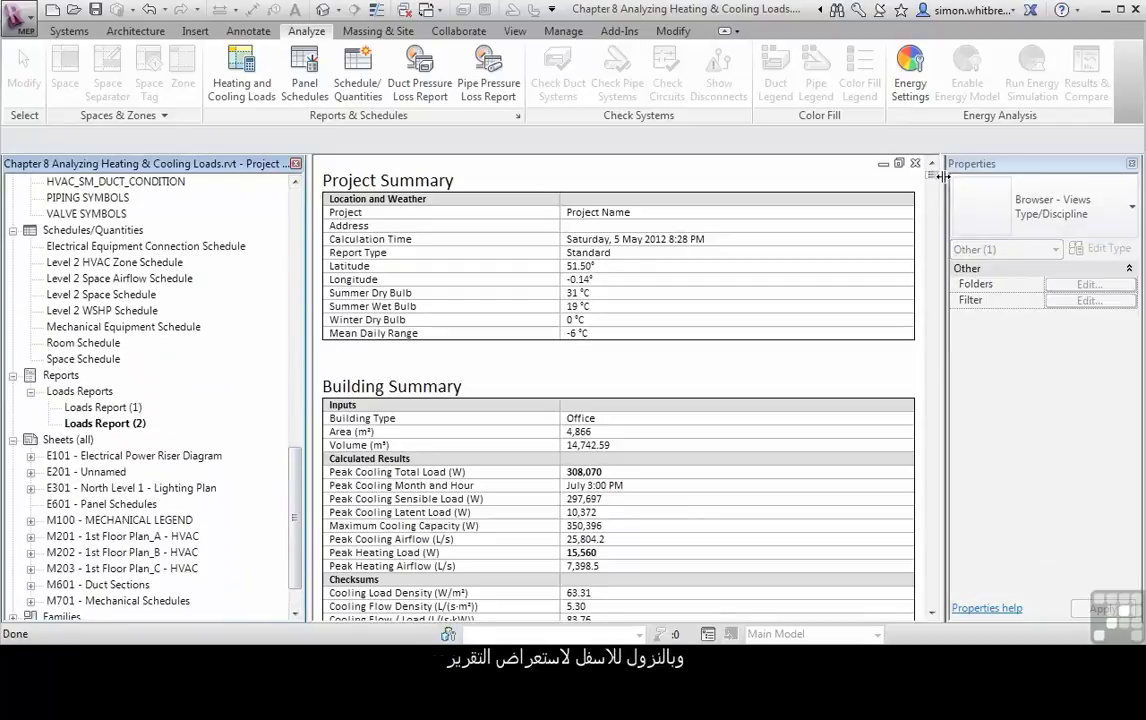
drag(932, 182, 933, 201)
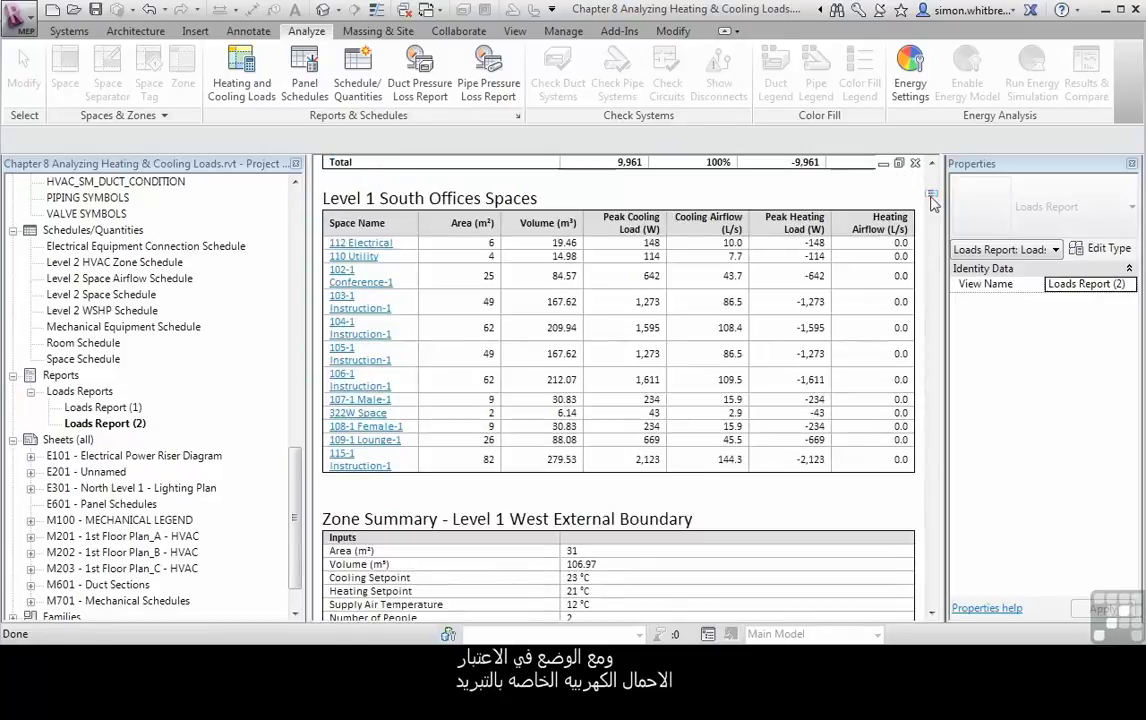
Open the 112 Electrical space summary (148 W cooling, -148 W heating) and scroll its components
click(358, 245)
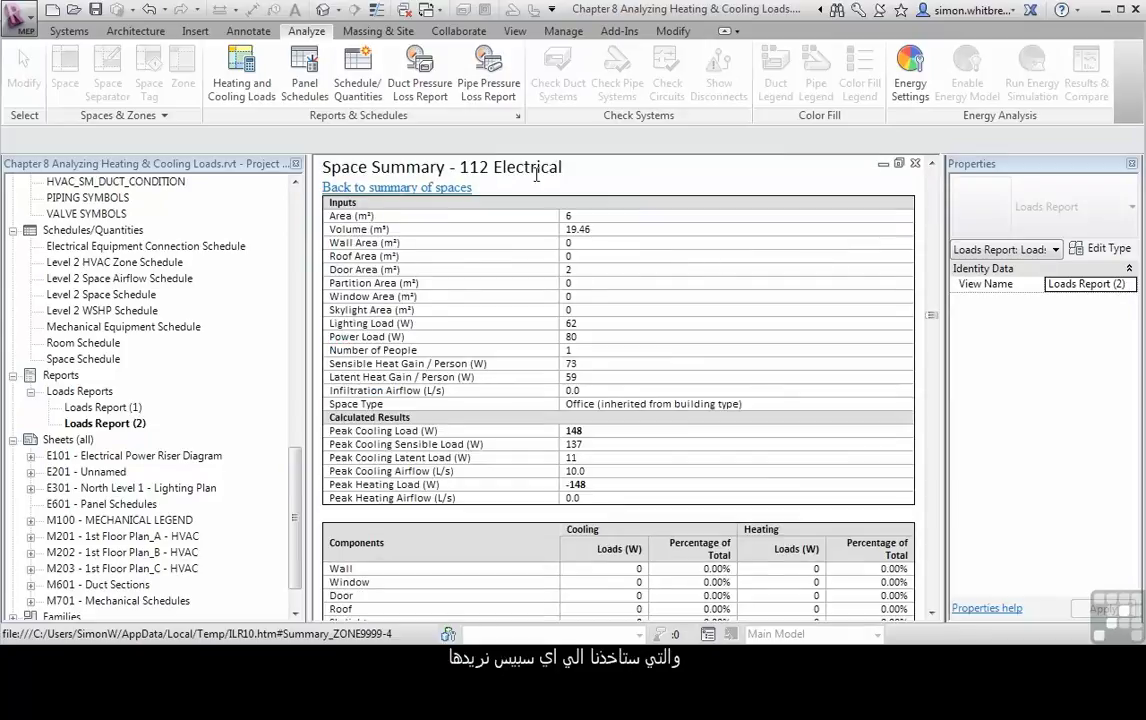
scroll(536, 180, down, 4)
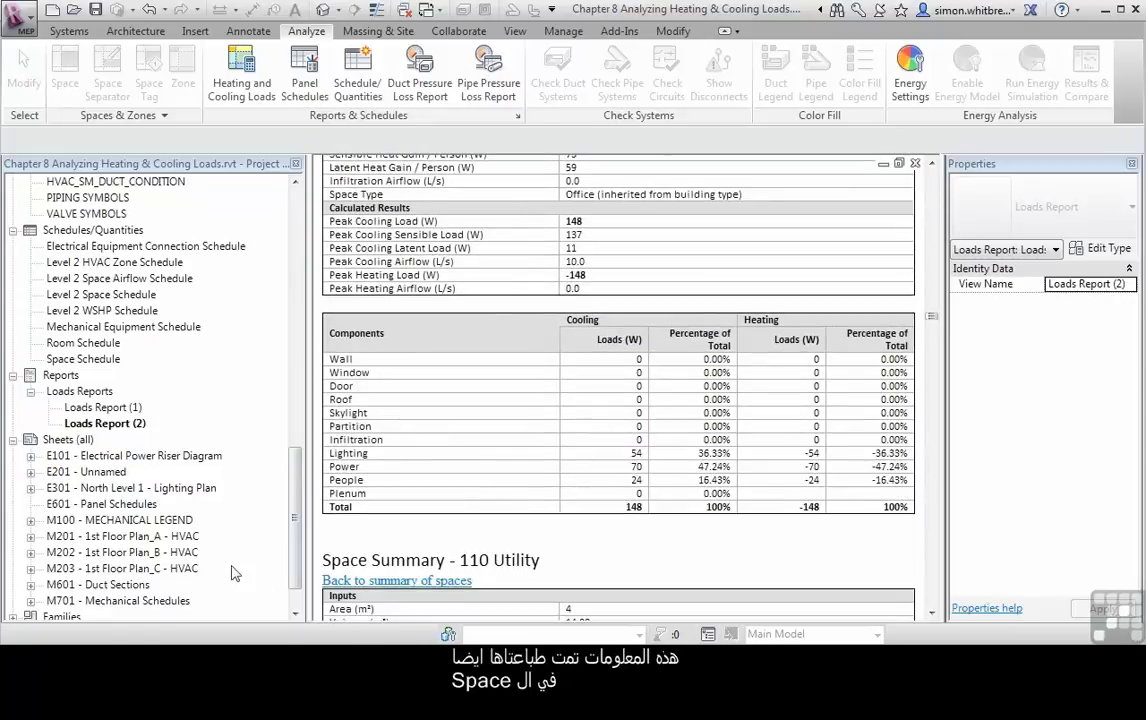
click(296, 482)
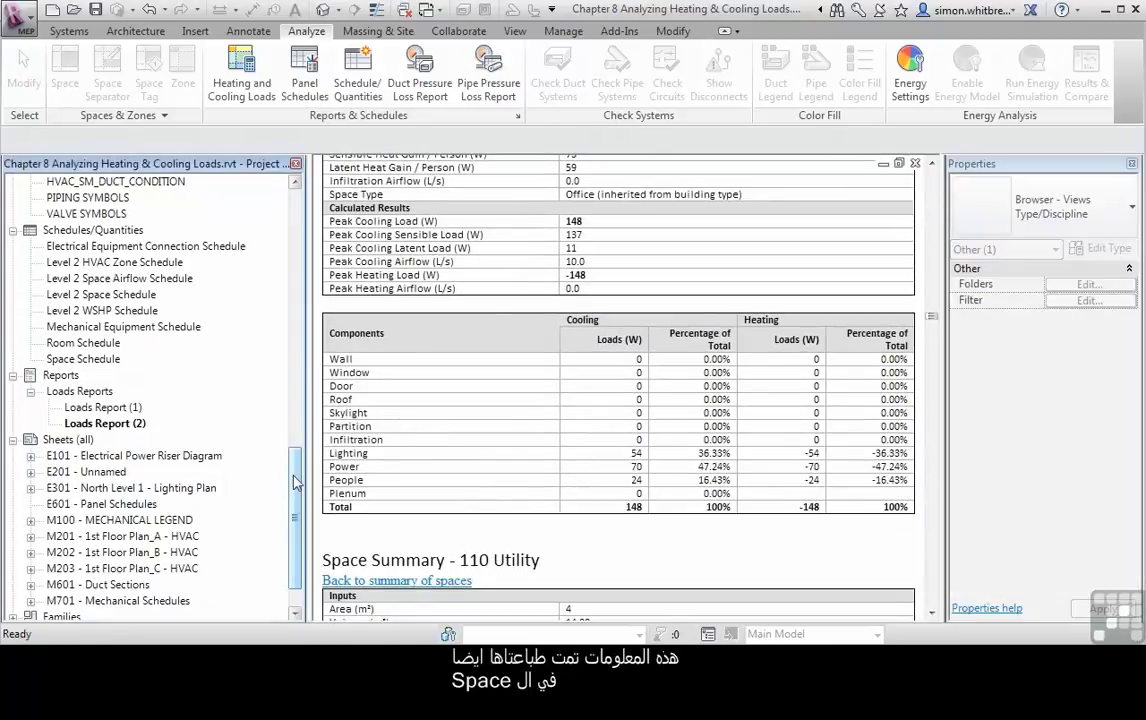
drag(296, 482, 280, 362)
Expand HVAC - Analysis floor plans and open the Level 1 HVAC Spaces plan
click(48, 407)
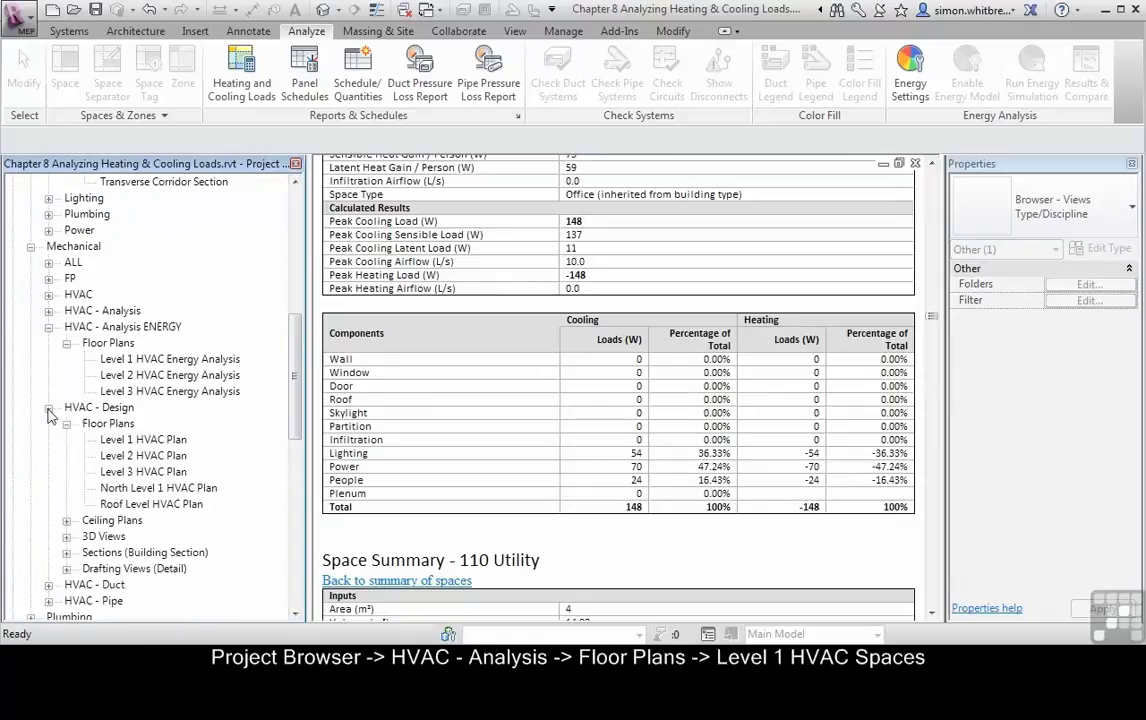
click(48, 311)
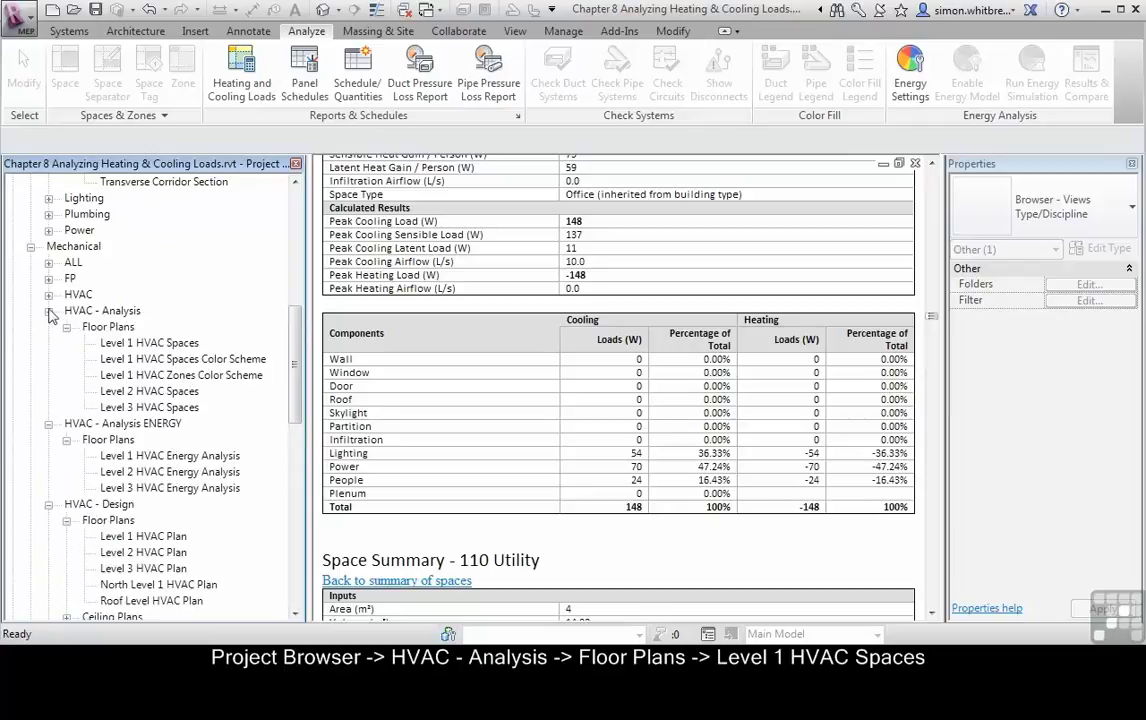
click(146, 343)
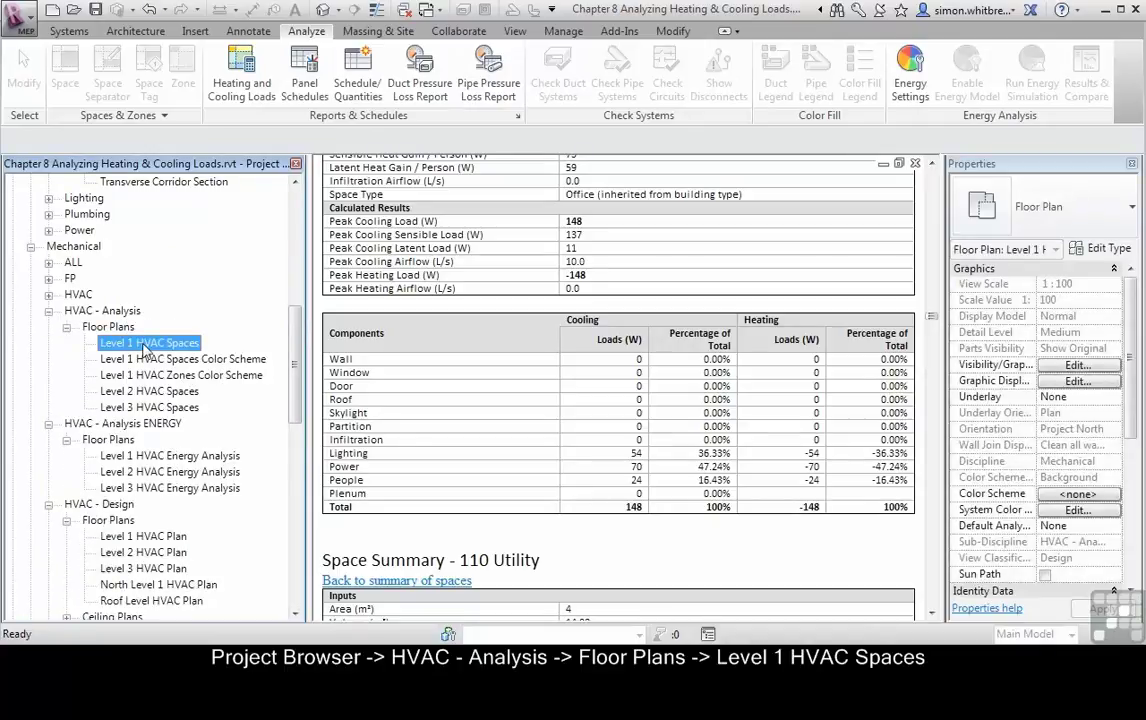
double_click(146, 347)
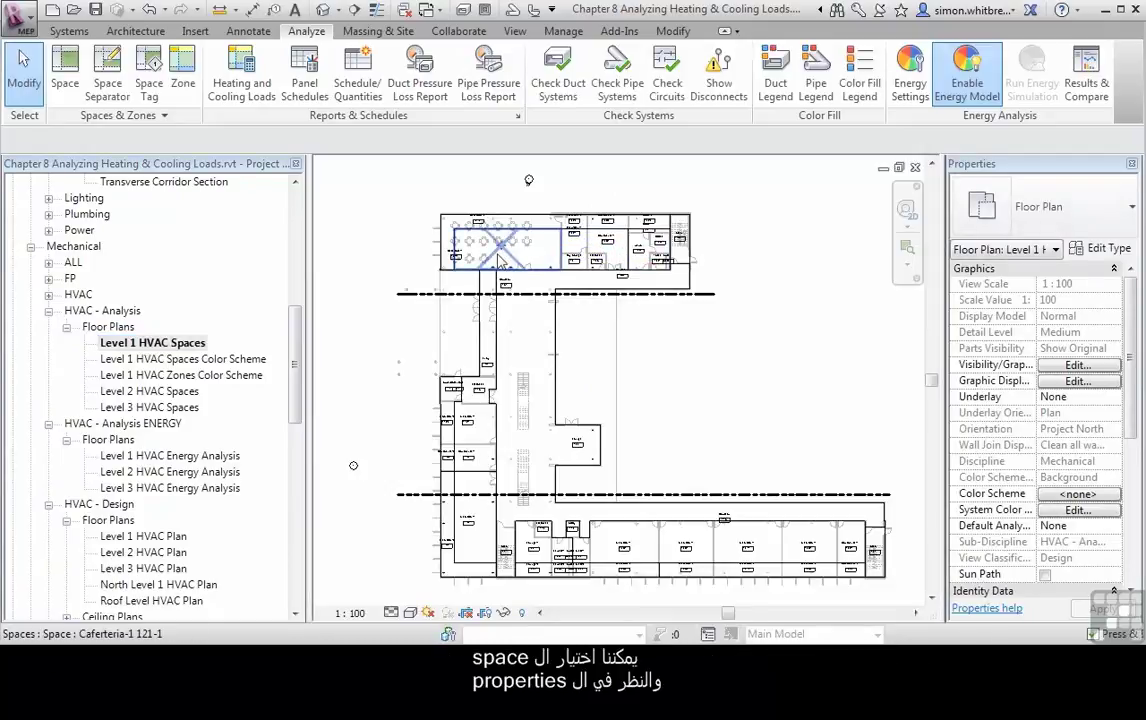
Select the Cafeteria space and view its Mechanical - Flow properties: 437.09 L/s calculated supply airflow
click(500, 258)
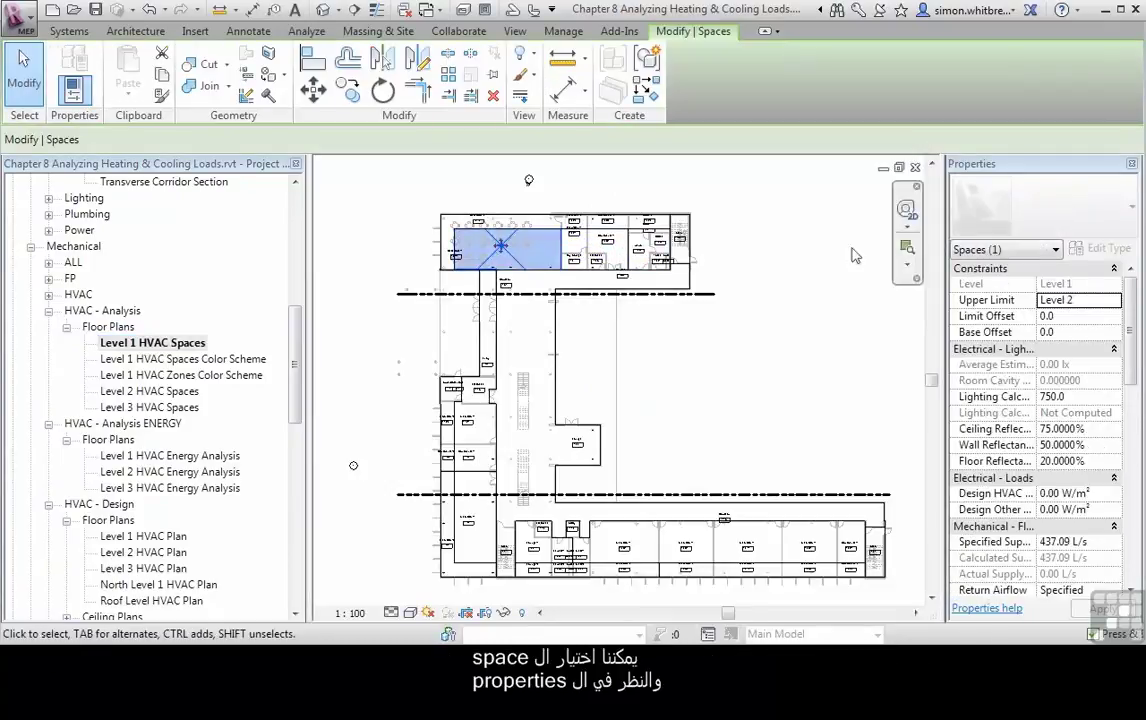
mouse_move(972, 163)
mouse_down()
mouse_move(363, 210)
mouse_move(350, 190)
mouse_up()
drag(846, 499, 968, 528)
drag(957, 320, 960, 365)
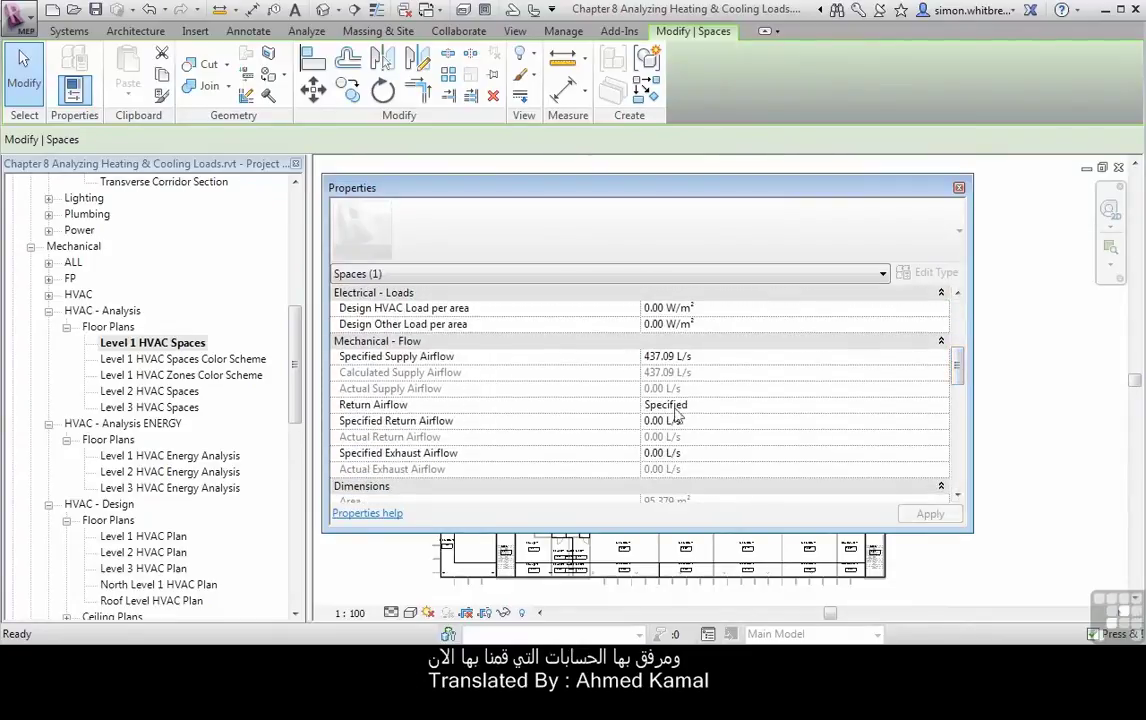